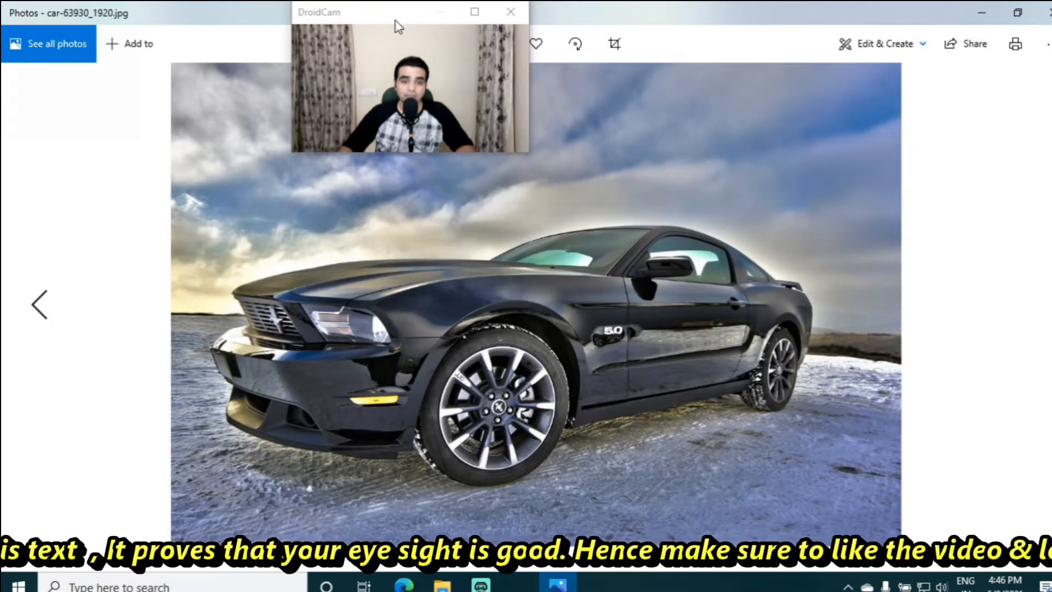
Step: Open the car photo for editing with the crop, filter and adjustment tools
left_click_drag(395, 13, 745, 83)
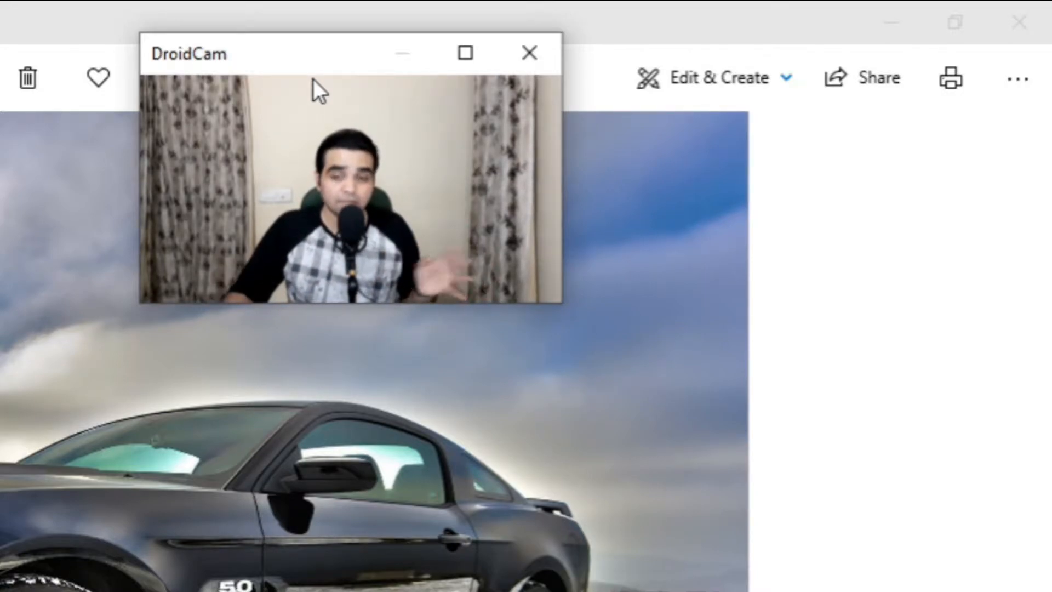
left_click(766, 79)
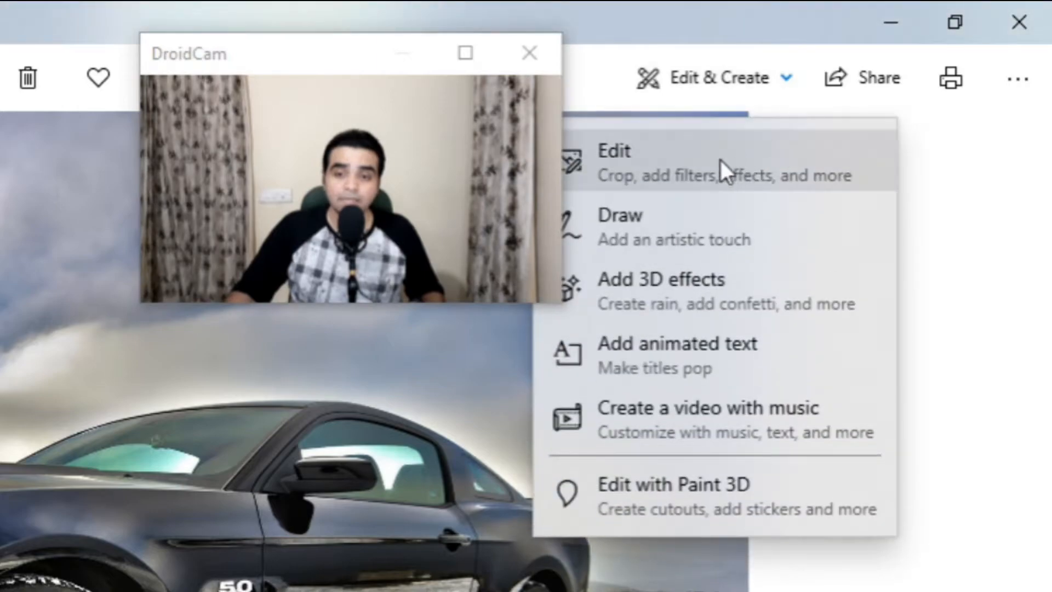
left_click(317, 65)
left_click_drag(318, 66, 238, 63)
left_click(790, 81)
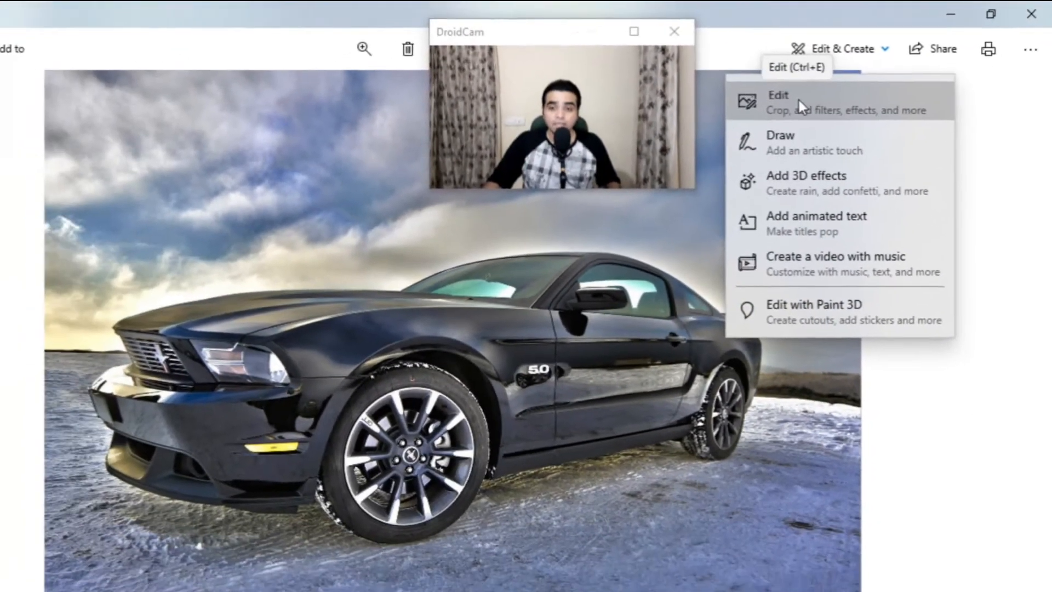
left_click(798, 101)
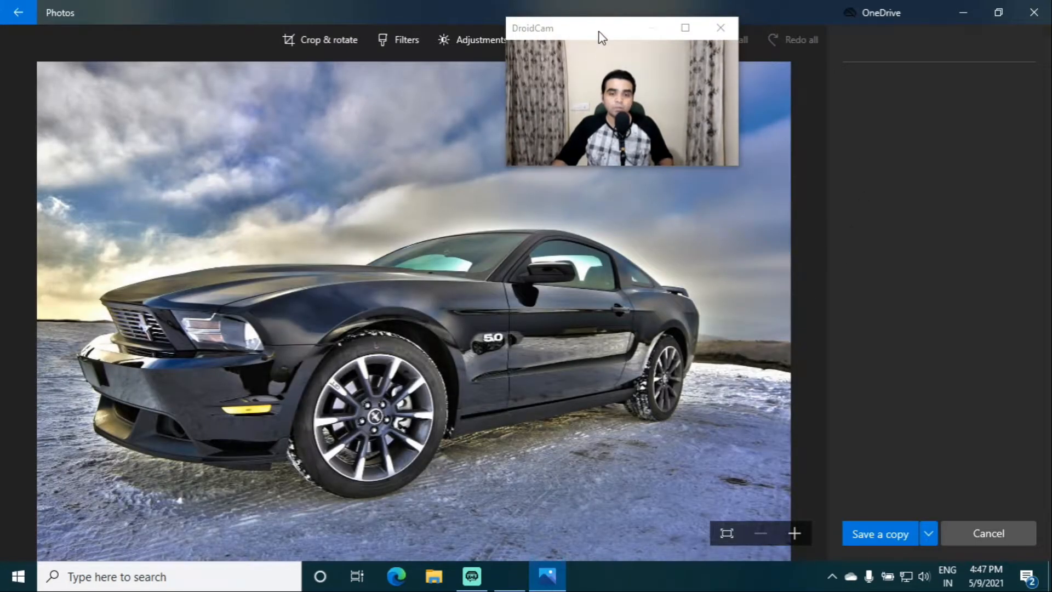
left_click_drag(600, 35, 688, 27)
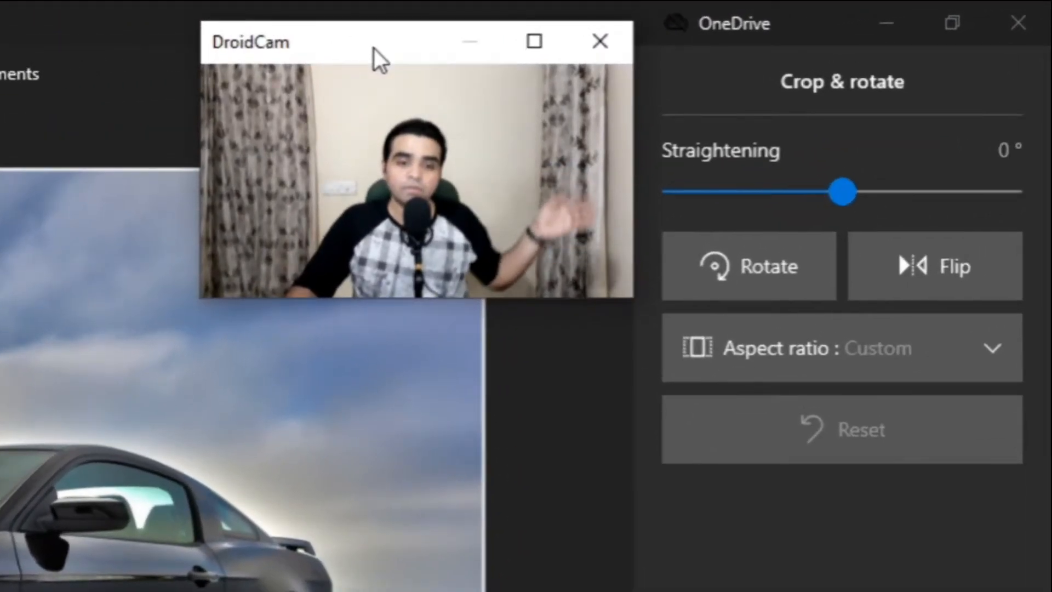
Step: Rotate the car photo through a full turn in quarter-turn increments, and flip it horizontally twice
left_click(755, 268)
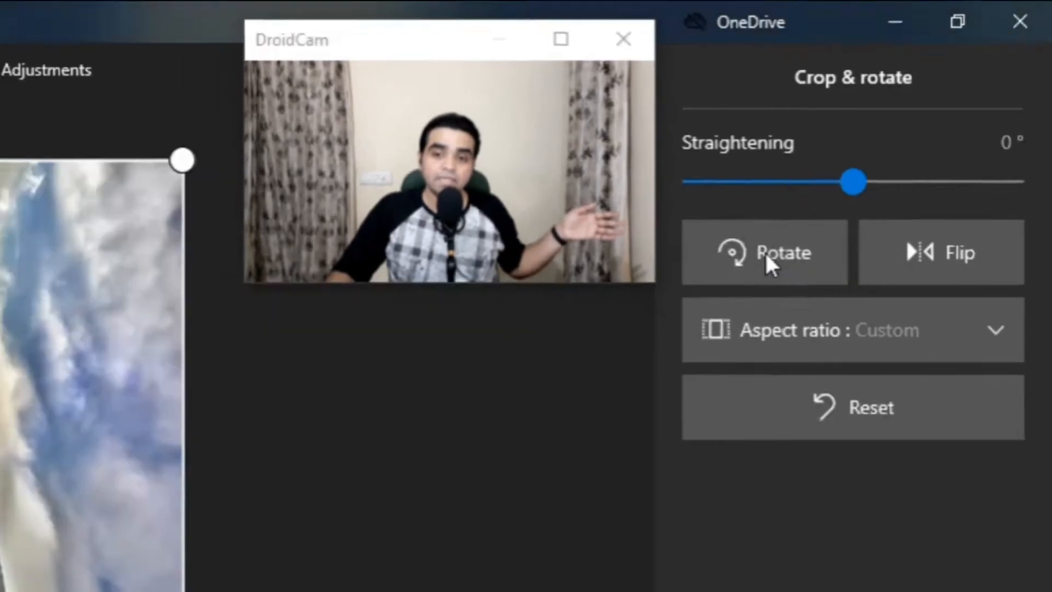
left_click(796, 225)
left_click(796, 225)
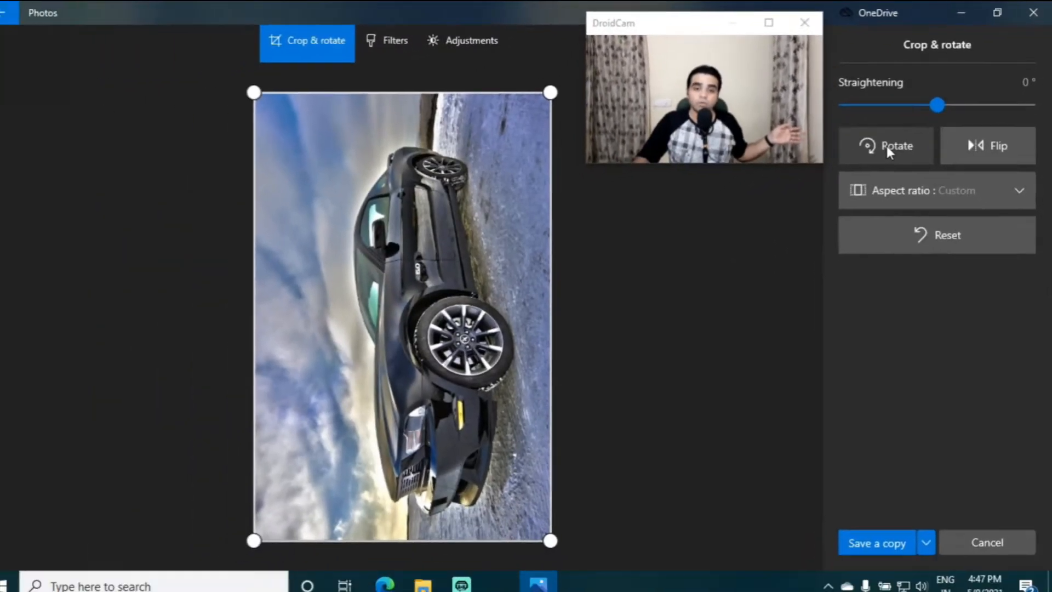
left_click(796, 226)
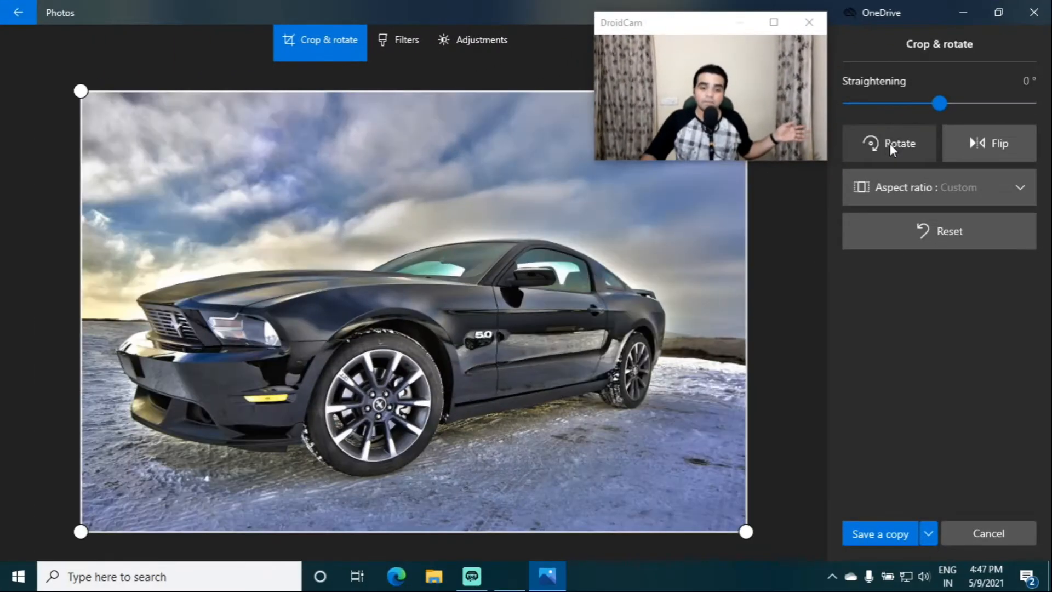
left_click(991, 150)
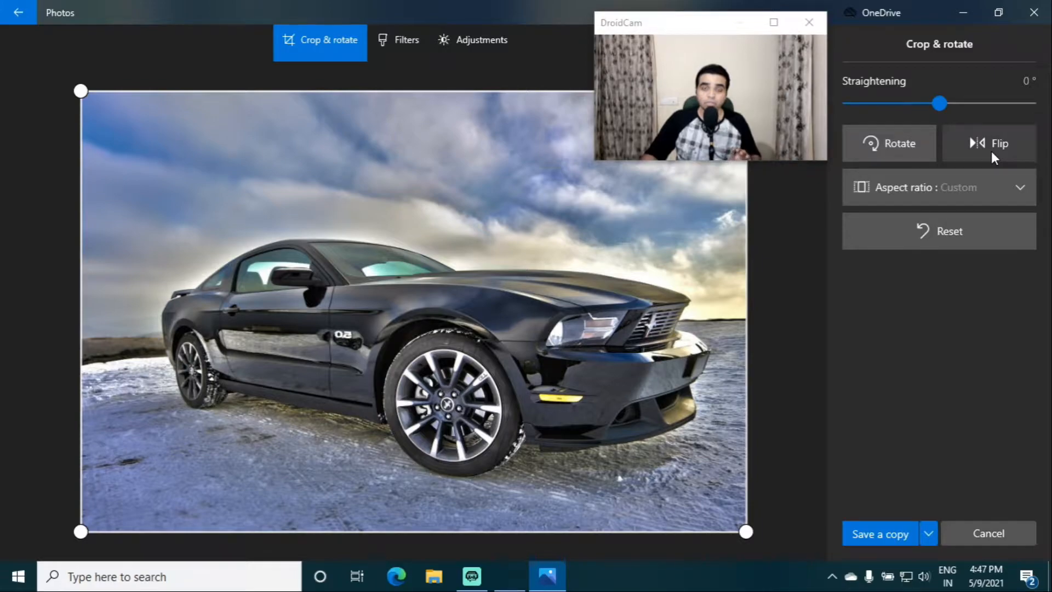
left_click(991, 150)
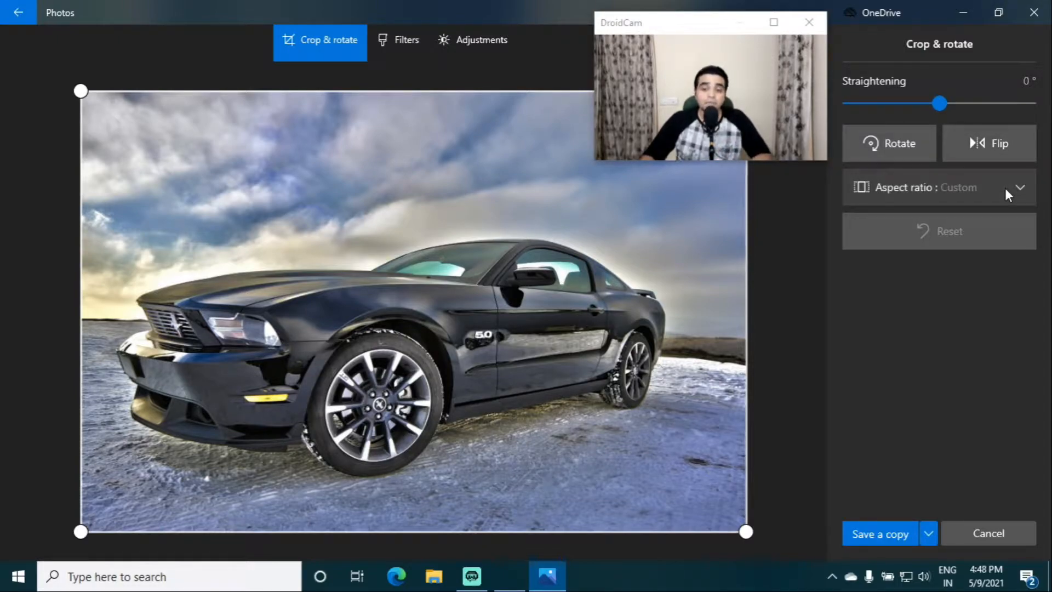
Step: Try the Sauna, Rouge, Sahara and Icarus filters on the car photo, and leave the editor without saving
left_click(736, 20)
left_click_drag(686, 25, 618, 11)
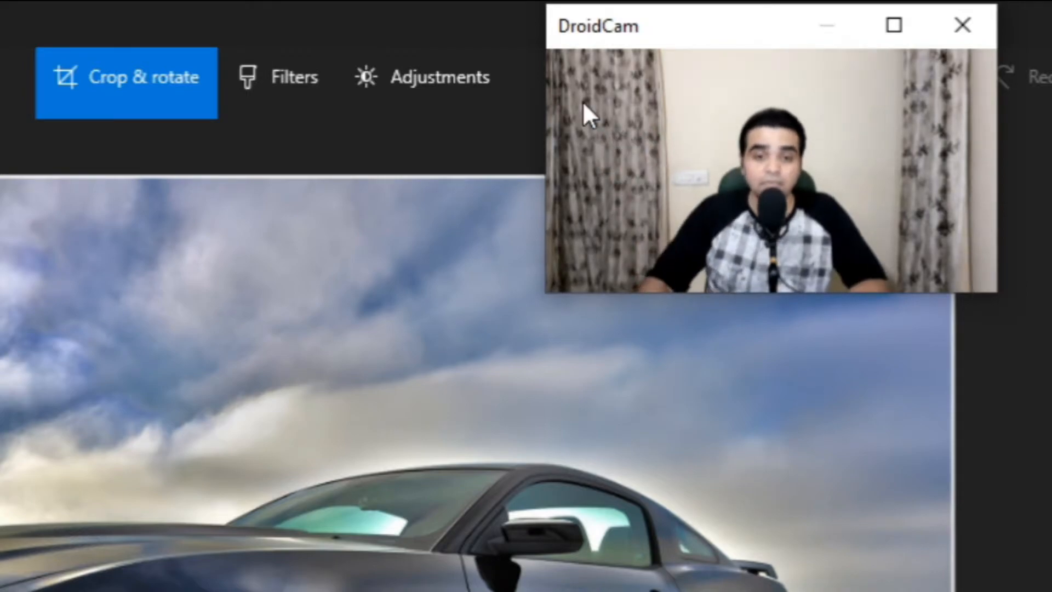
left_click(280, 77)
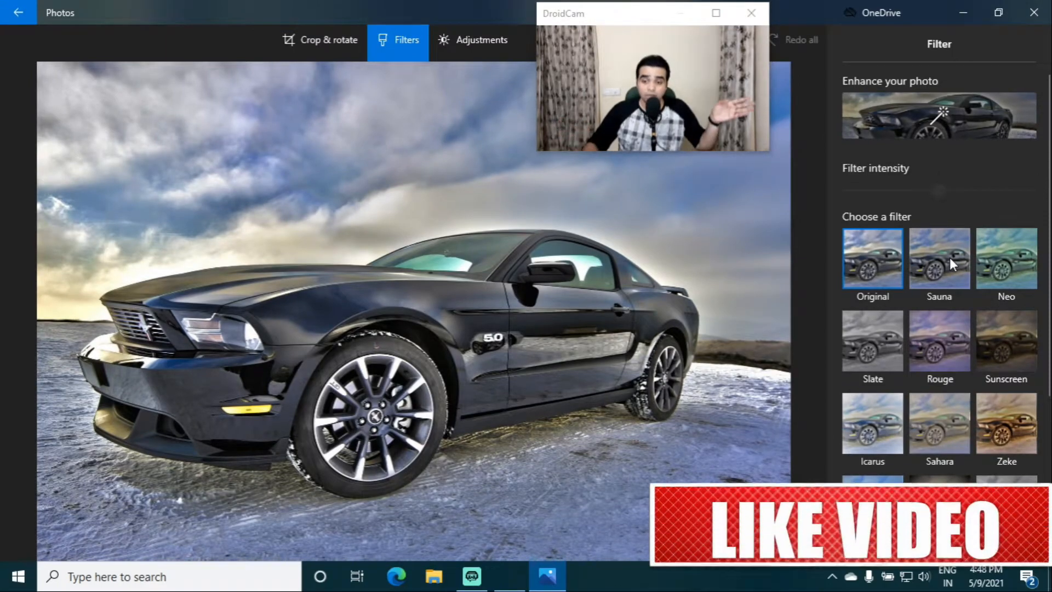
left_click(950, 268)
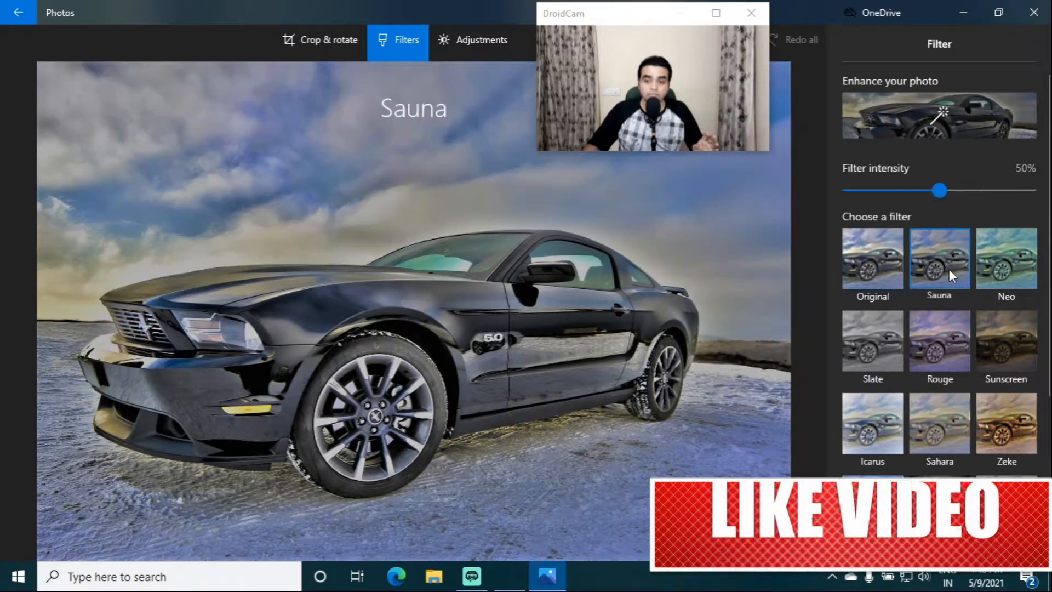
left_click(941, 360)
left_click(939, 422)
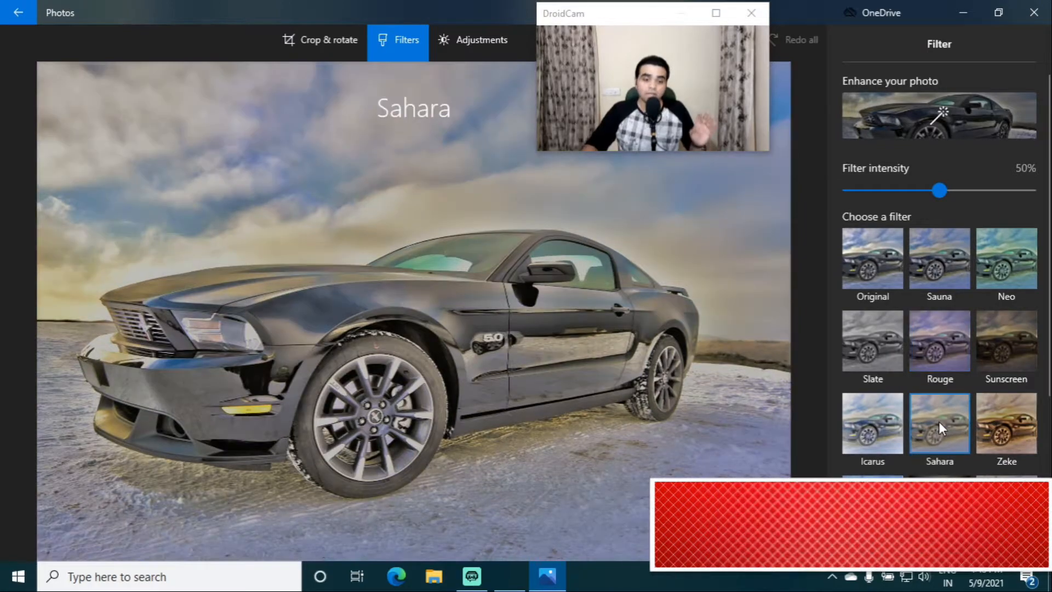
left_click(887, 439)
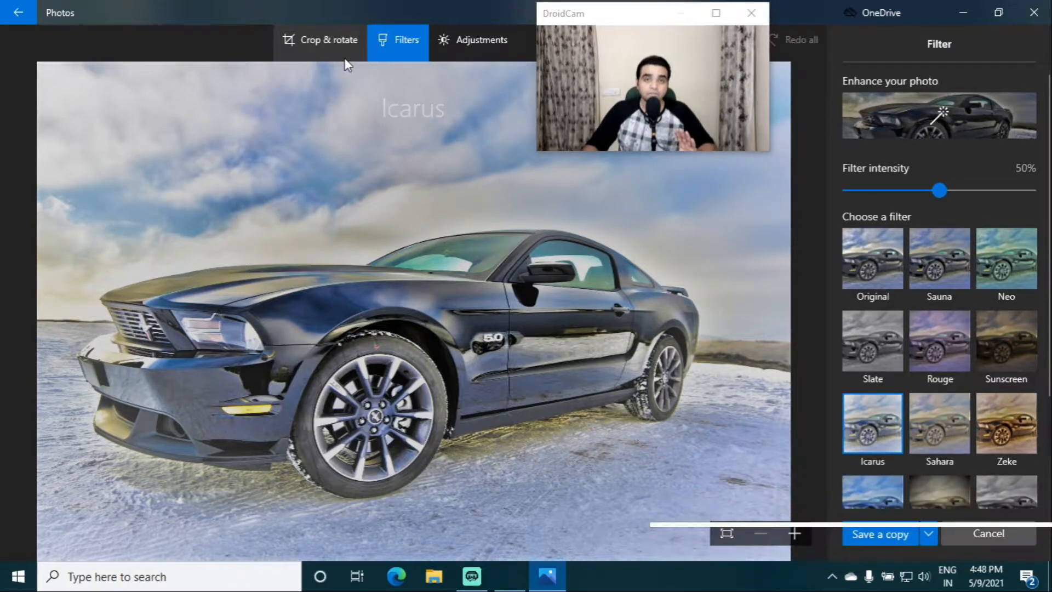
left_click(20, 13)
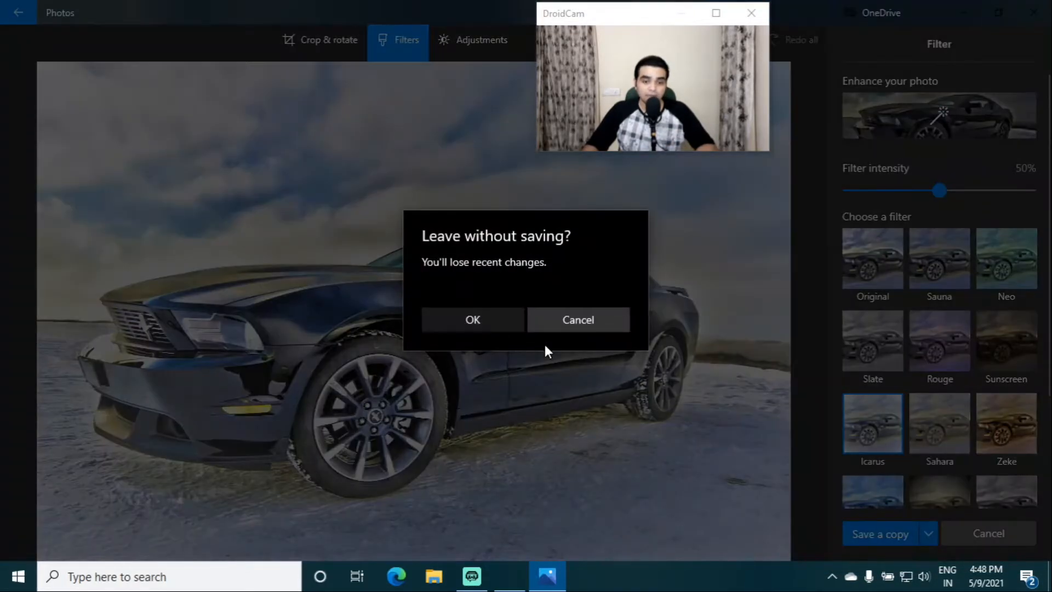
left_click(473, 319)
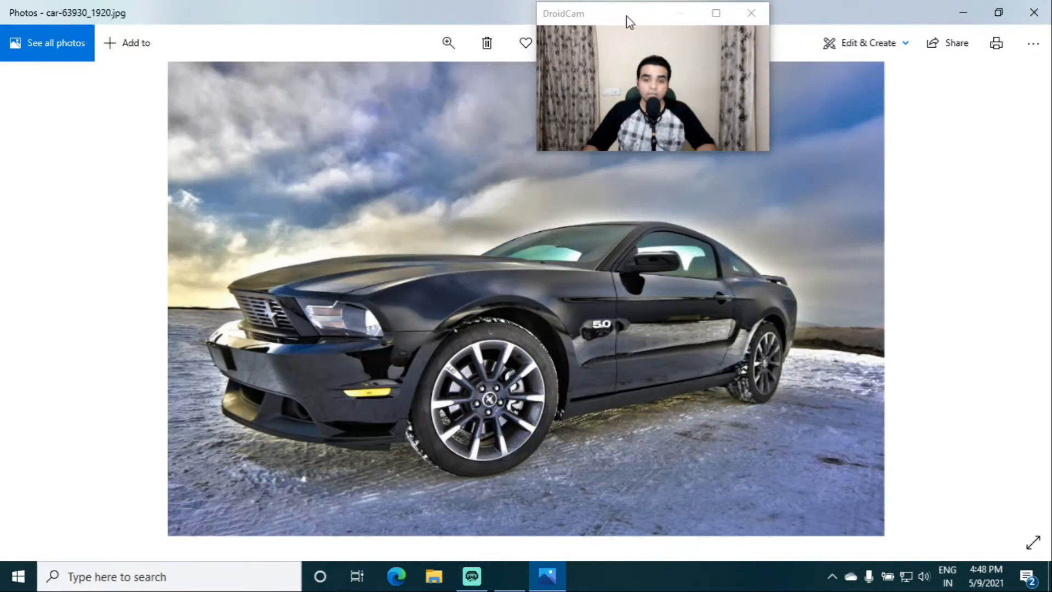
Step: Start drawing on the car photo and set the first pen's colour to orange
left_click_drag(631, 20, 674, 35)
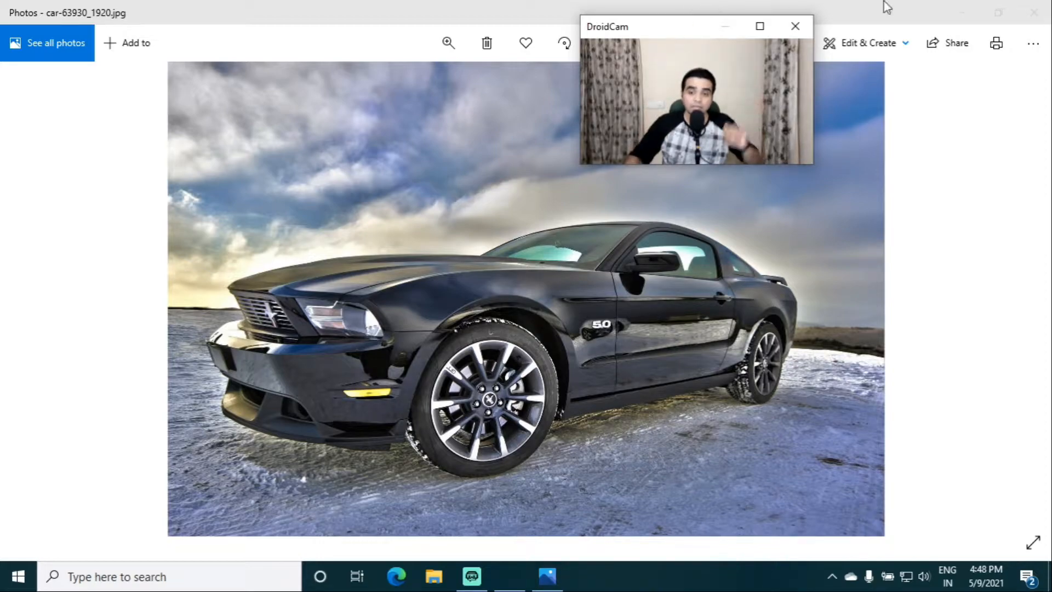
left_click_drag(689, 33, 634, 40)
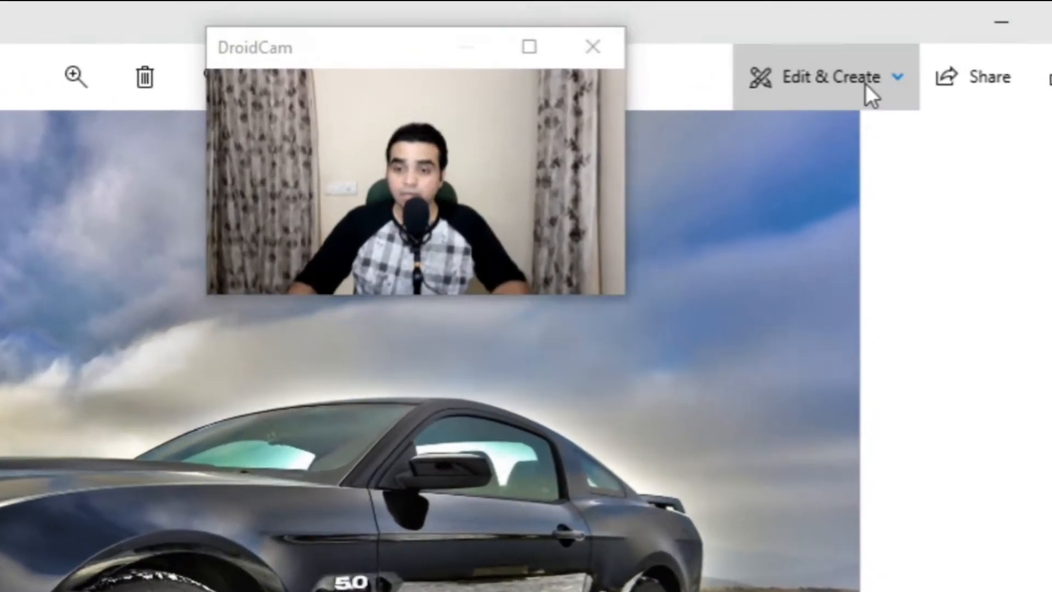
left_click(892, 45)
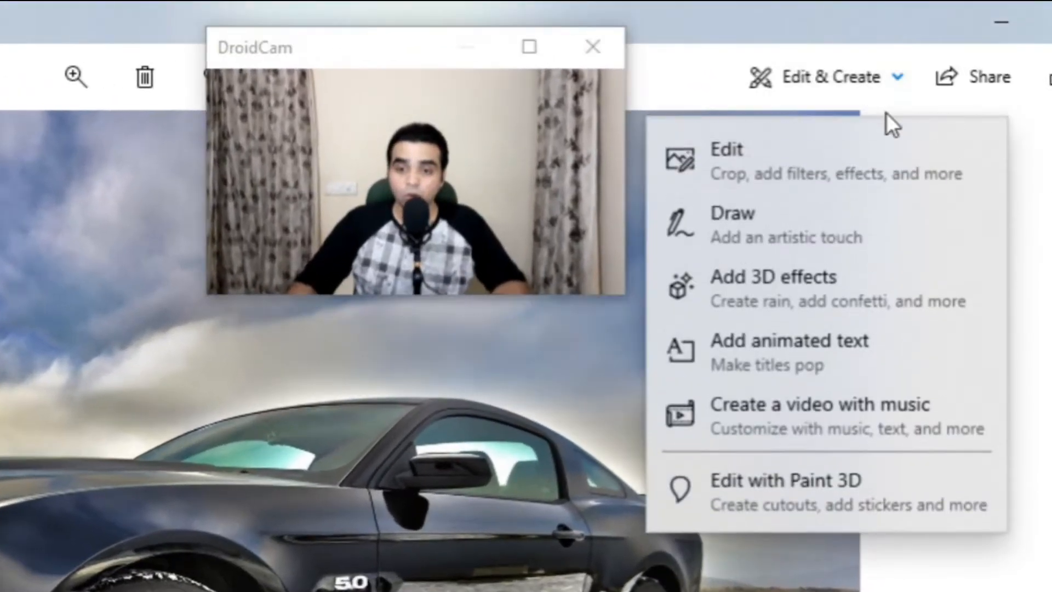
left_click(828, 232)
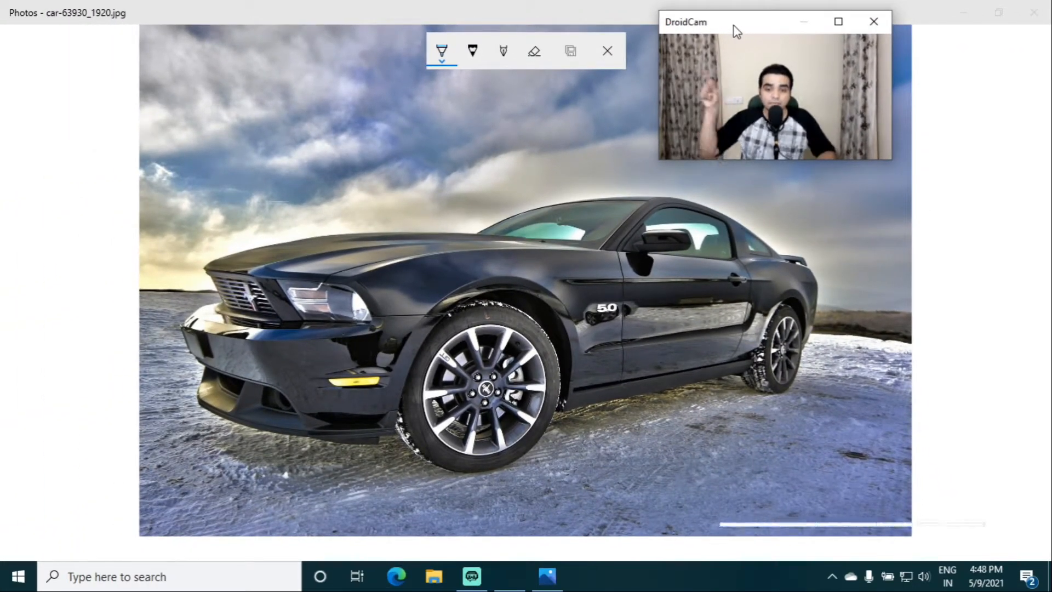
left_click(445, 59)
left_click(445, 58)
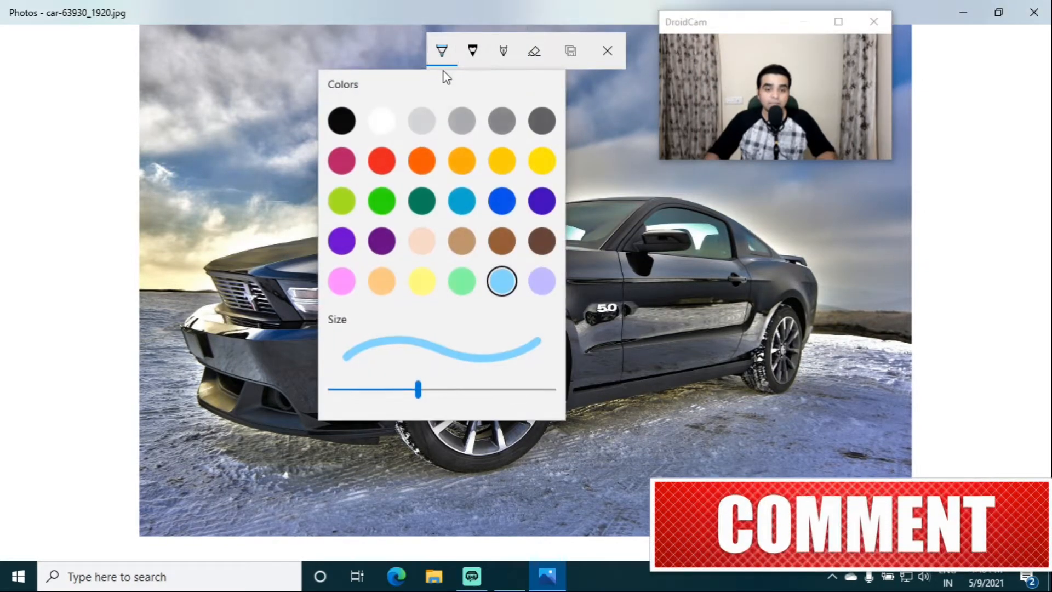
left_click(416, 158)
Step: Trace the car's hood and roofline and circle the front wheel in orange, and exit drawing without saving
left_click_drag(204, 269, 238, 261)
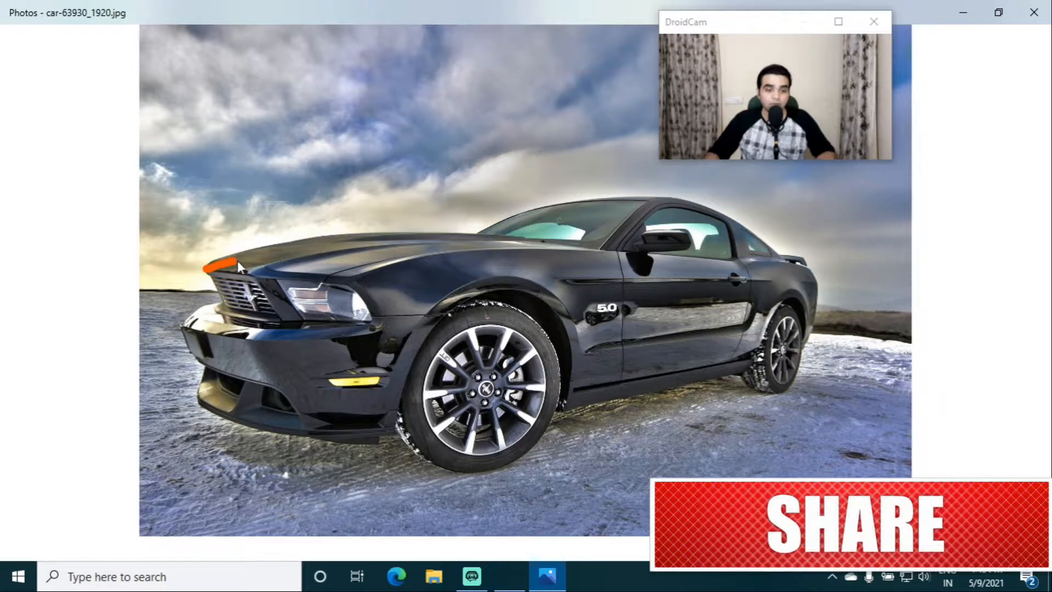
mouse_move(365, 244)
left_mouse_down()
mouse_move(500, 239)
mouse_move(515, 211)
mouse_move(741, 207)
left_mouse_up()
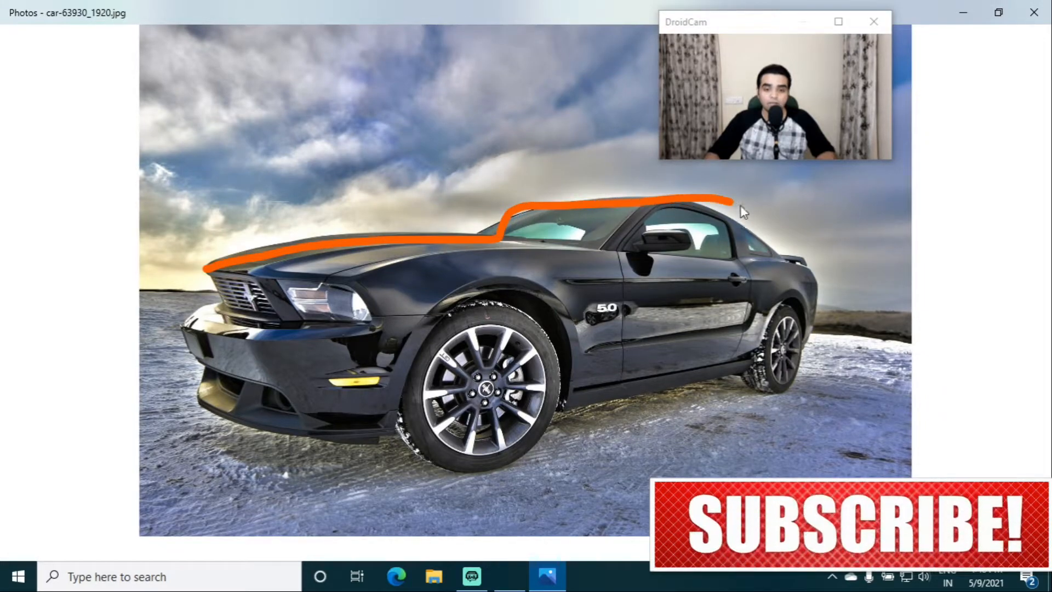
mouse_move(603, 317)
left_mouse_down()
mouse_move(428, 316)
mouse_move(422, 437)
mouse_move(622, 401)
mouse_move(568, 304)
left_mouse_up()
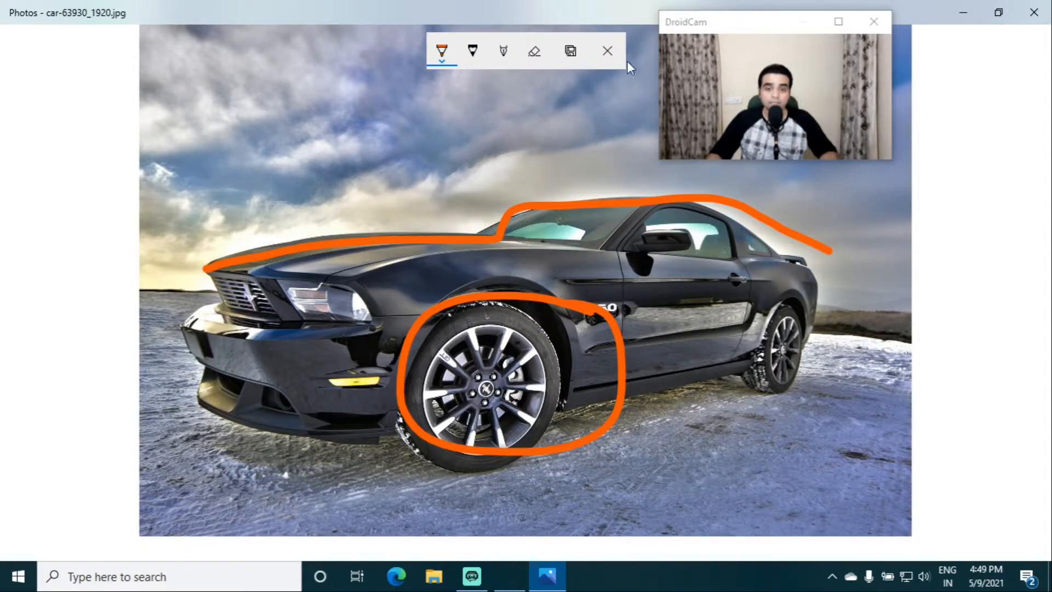
left_click(608, 53)
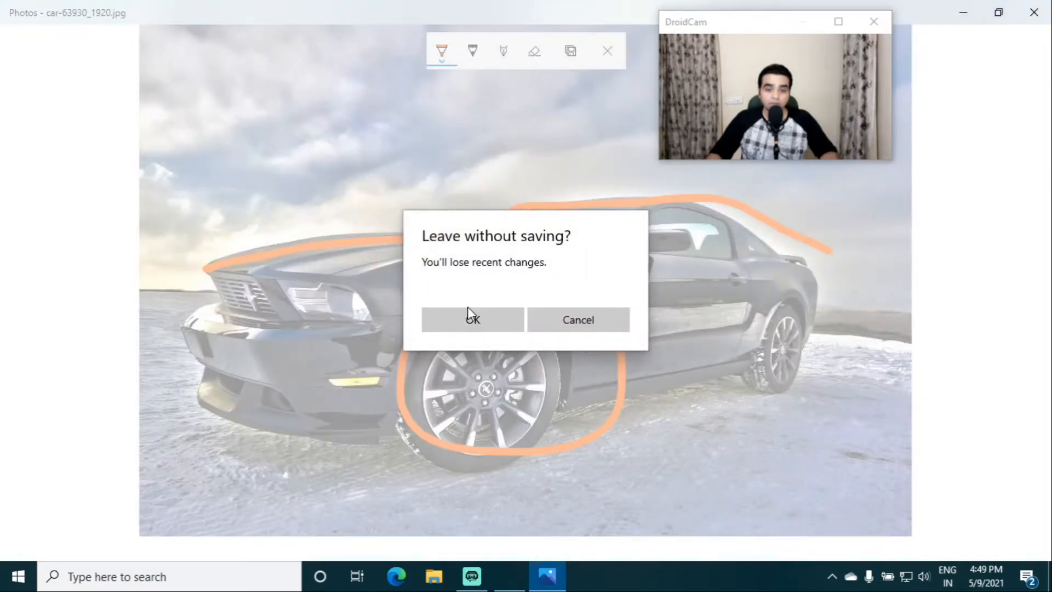
left_click(470, 322)
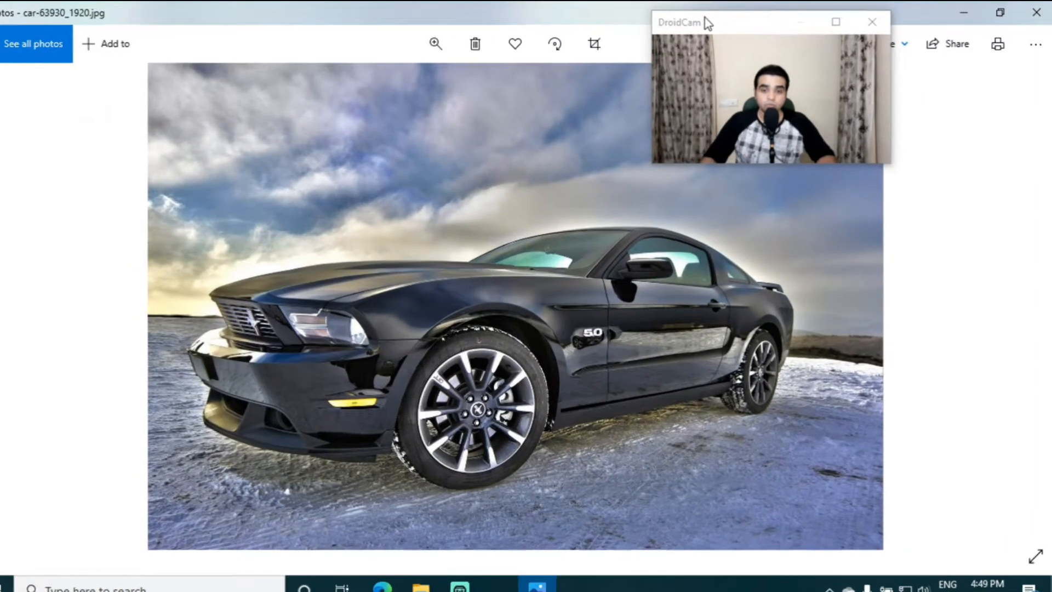
Step: Open the car photo for adding 3D effects and add the Glowing sparkles effect
left_click_drag(707, 21, 579, 24)
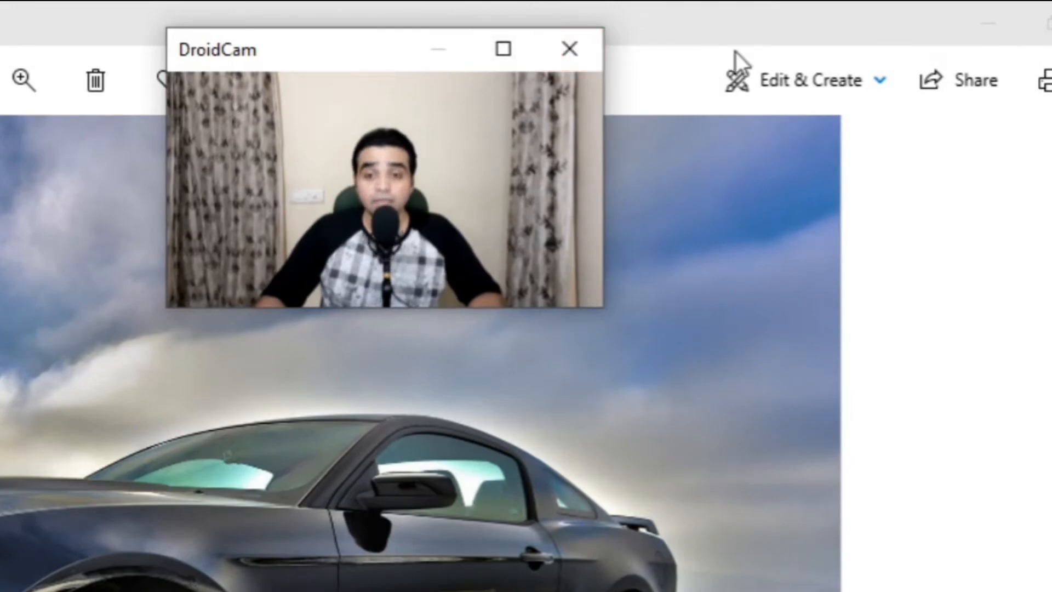
left_click(812, 88)
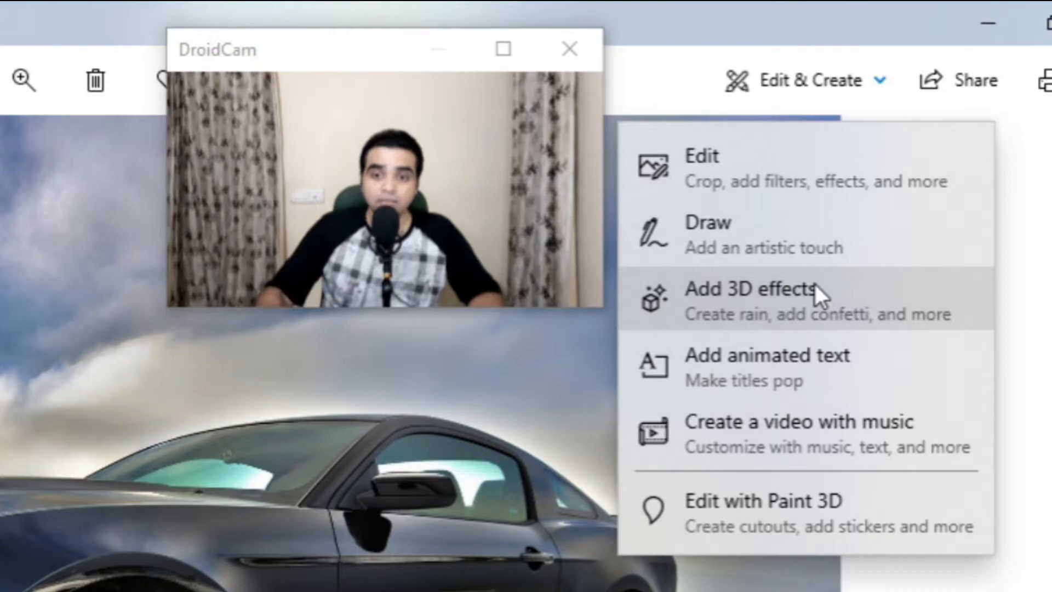
left_click(710, 298)
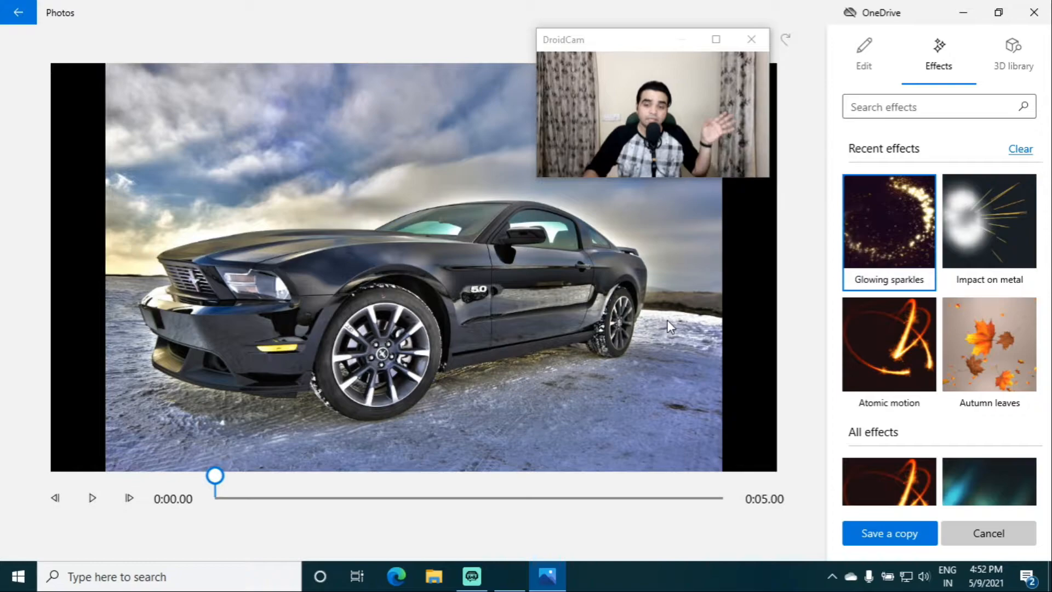
left_click_drag(618, 42, 670, 138)
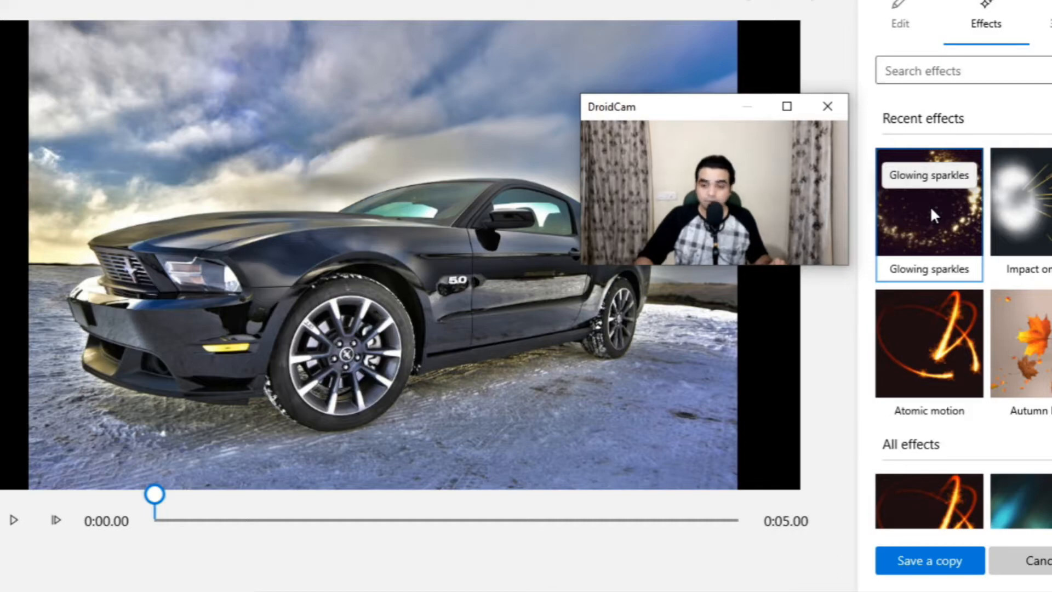
left_click(934, 214)
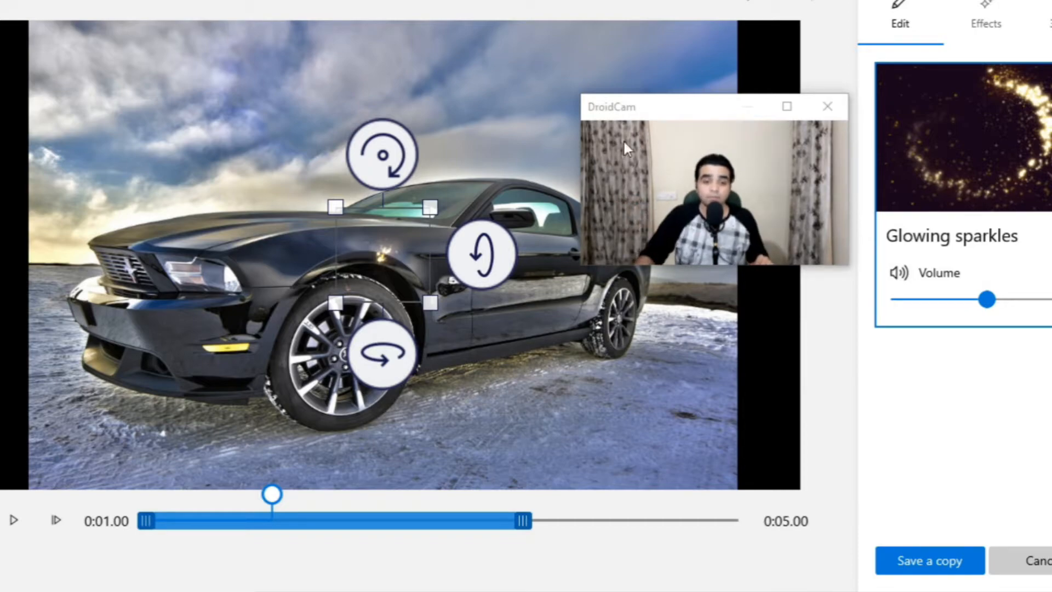
Step: Enlarge the Glowing sparkles effect and place its frame over the car's front wheel
left_click_drag(336, 204, 149, 166)
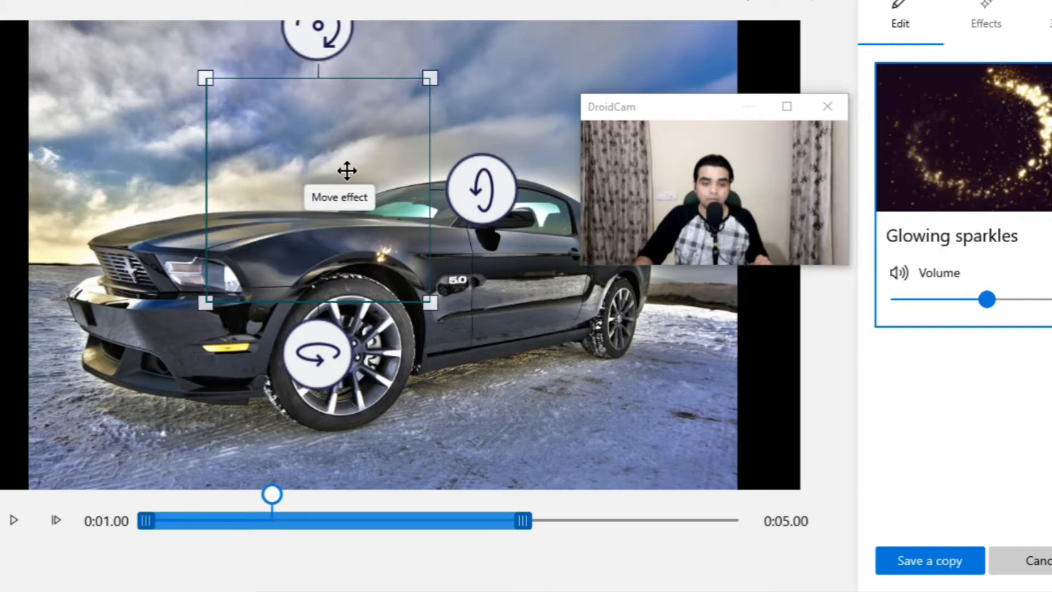
left_click_drag(347, 171, 340, 295)
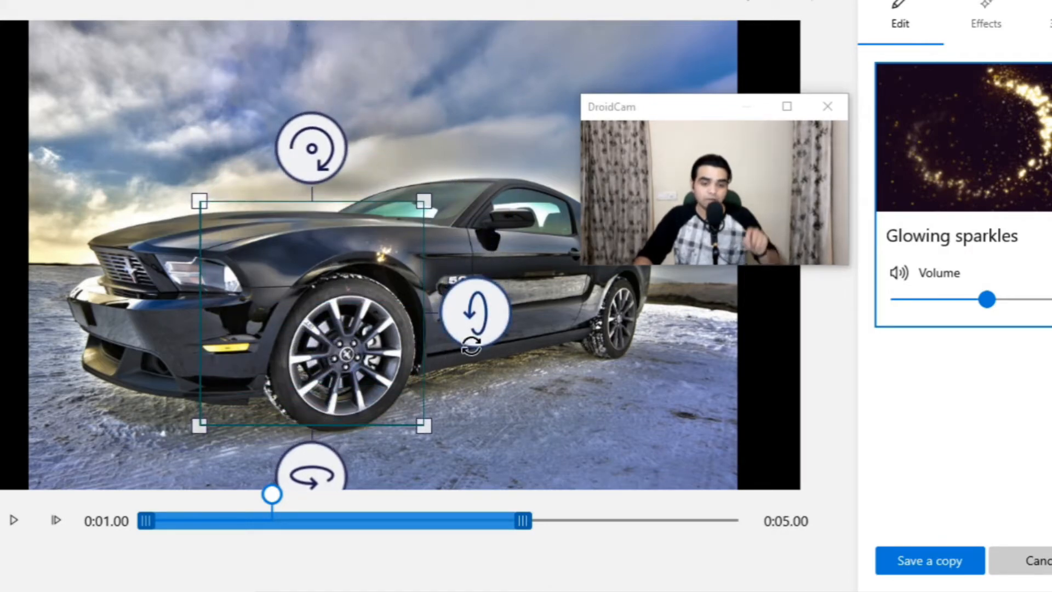
left_click_drag(423, 207, 430, 195)
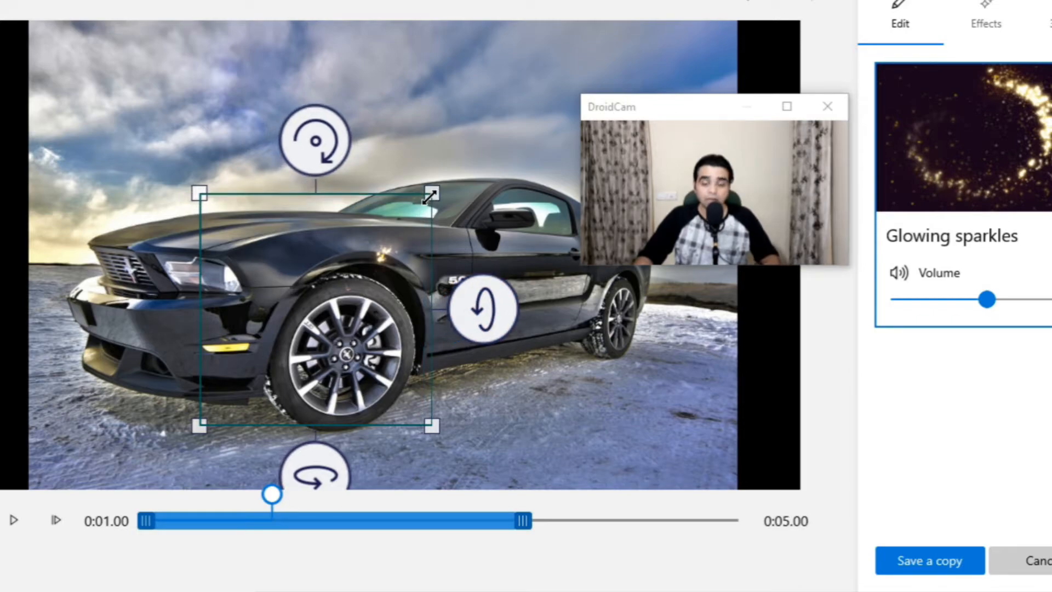
Step: Play the clip to preview the Glowing sparkles effect over the car's front wheel
left_click_drag(726, 109, 599, 319)
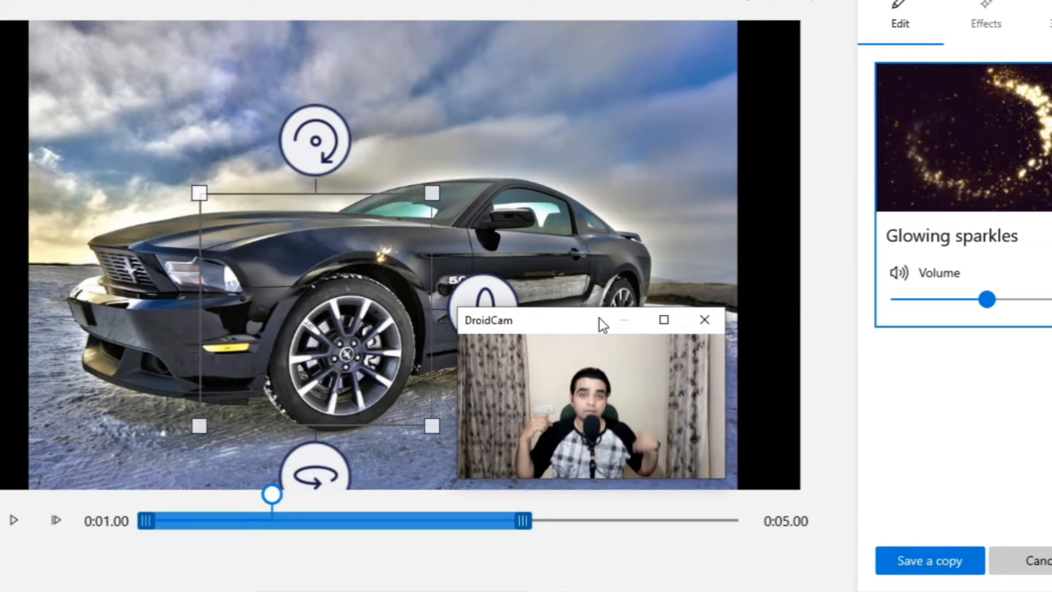
left_click(13, 521)
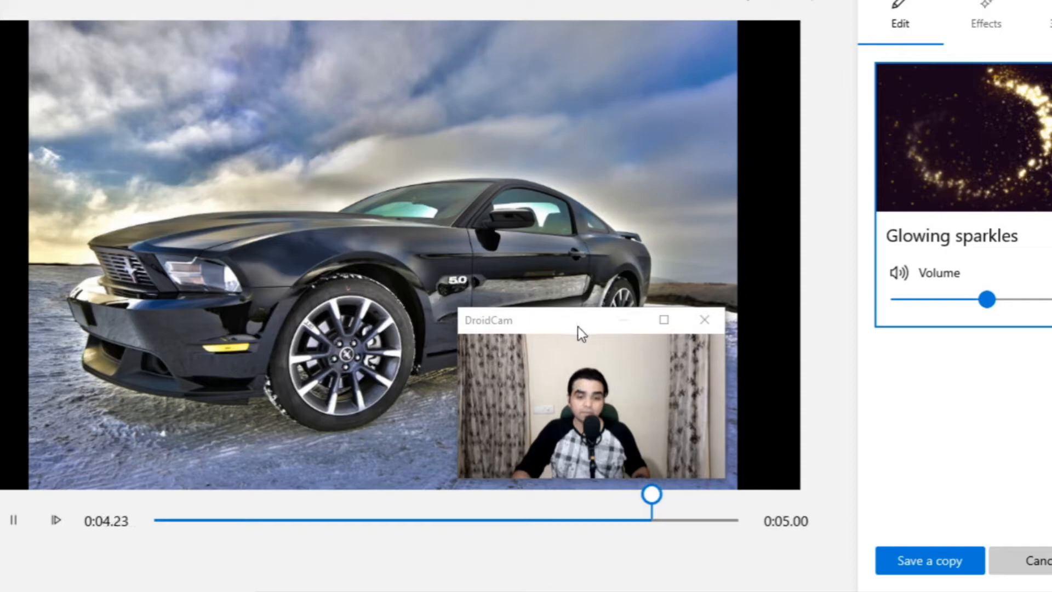
left_click(13, 520)
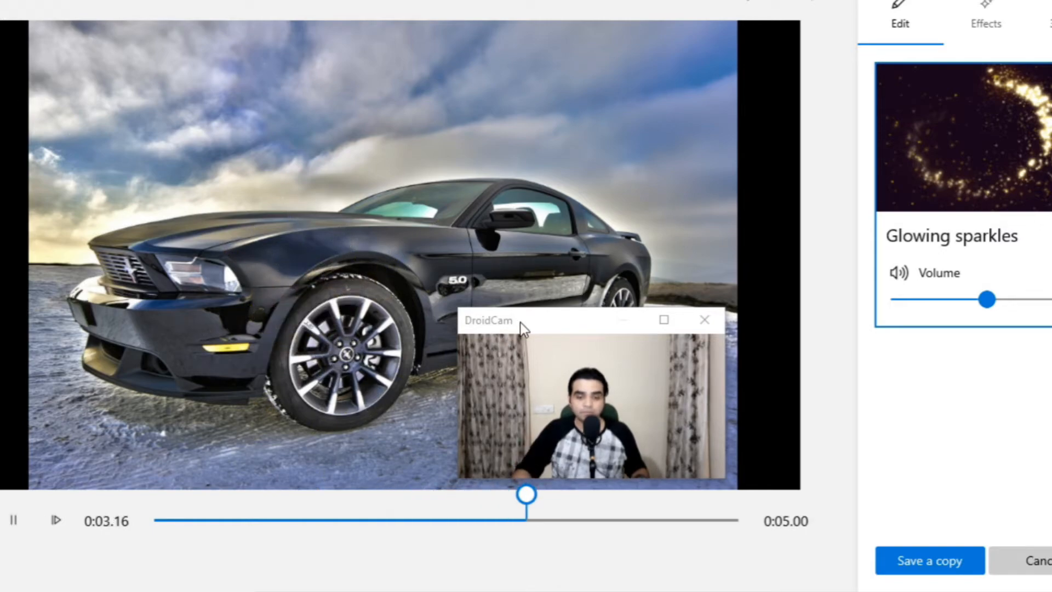
left_click_drag(521, 329, 901, 355)
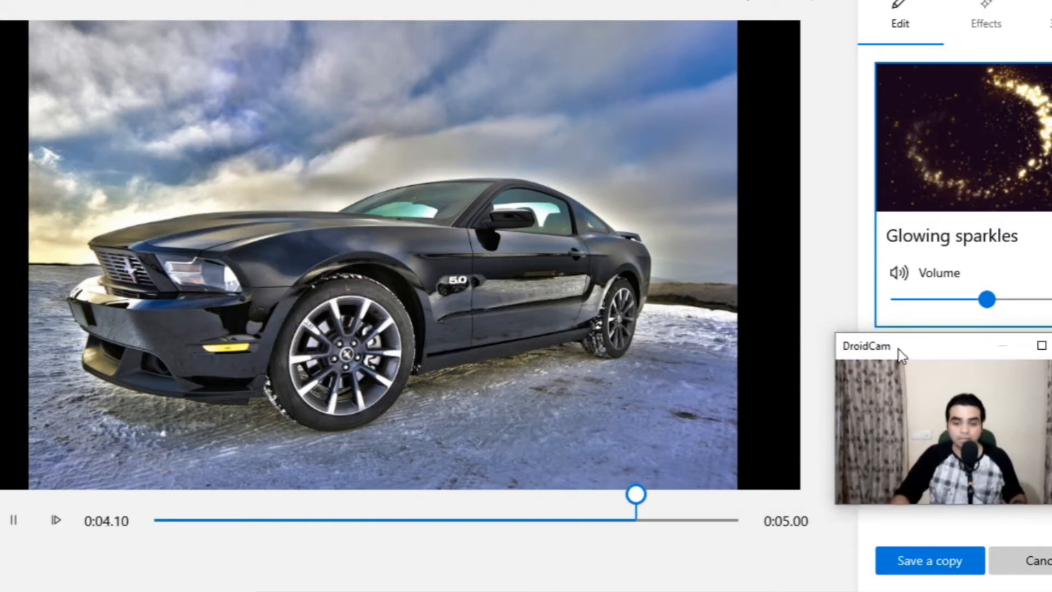
left_click(30, 529)
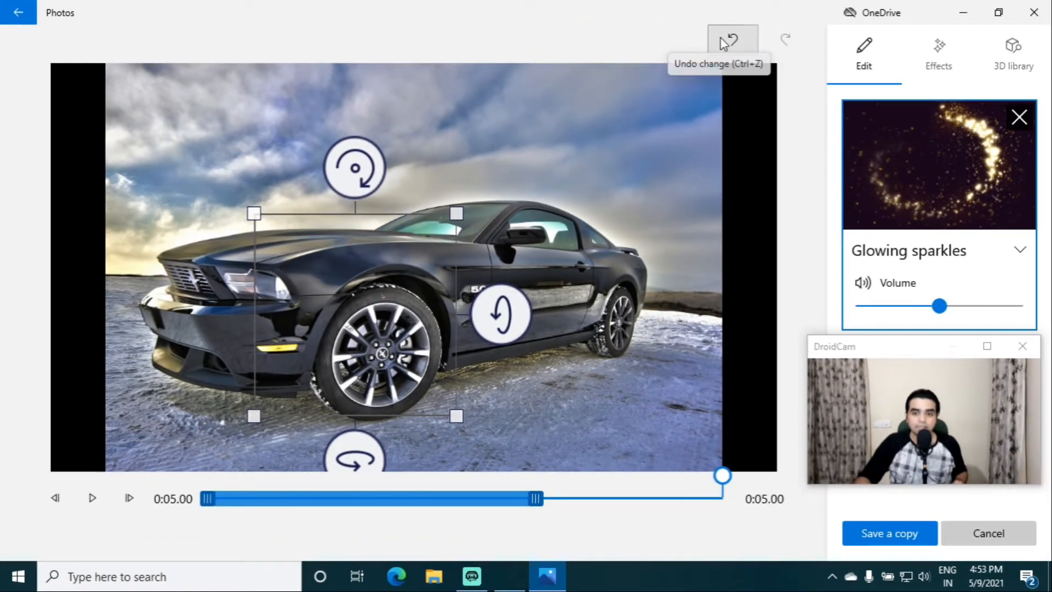
Step: Exit the 3D effects editor without saving the changes
left_click(19, 12)
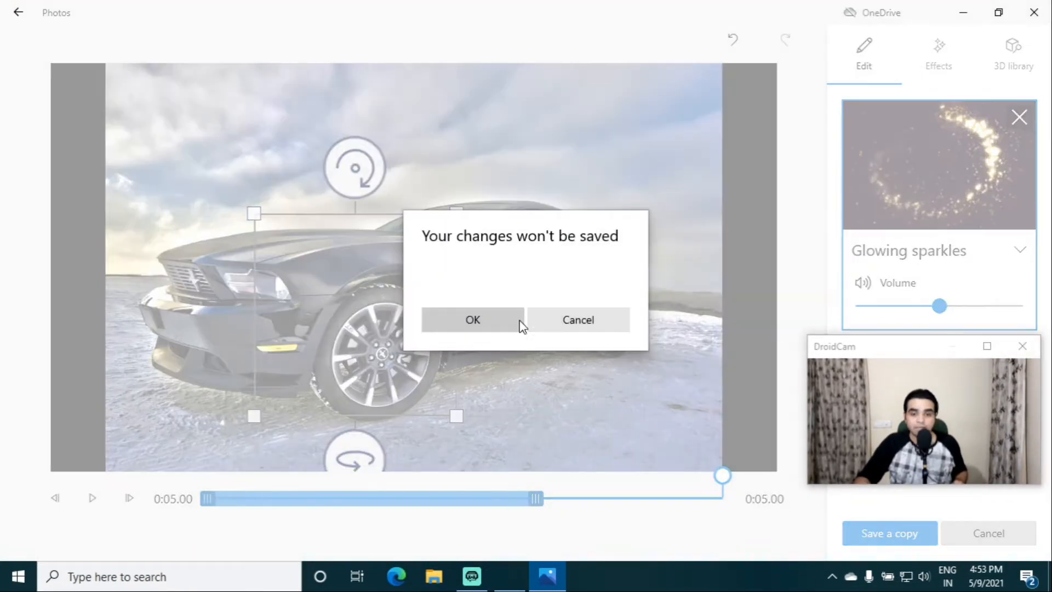
left_click(470, 321)
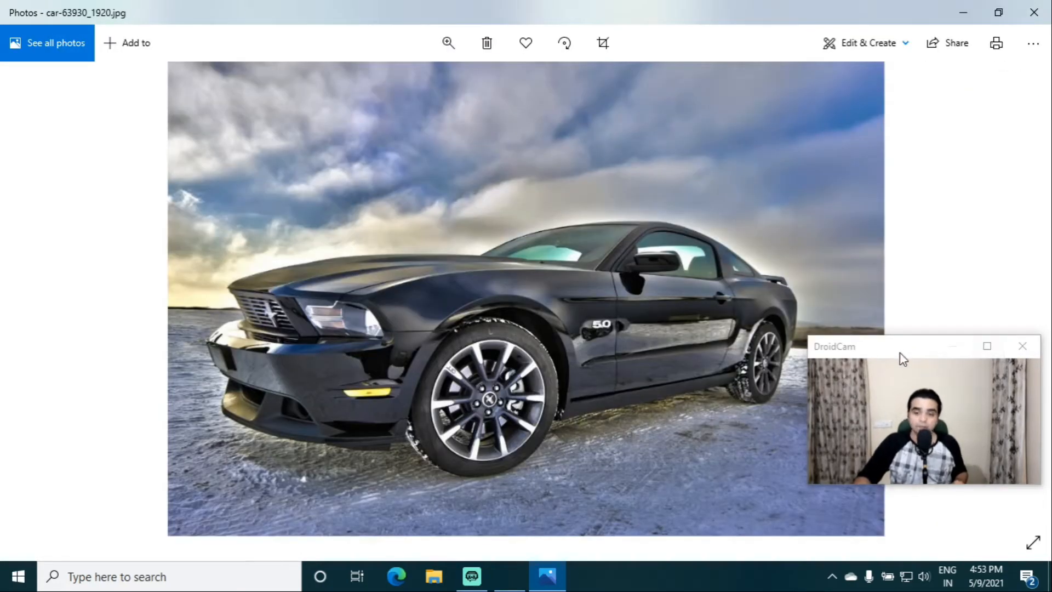
left_click_drag(902, 356, 623, 27)
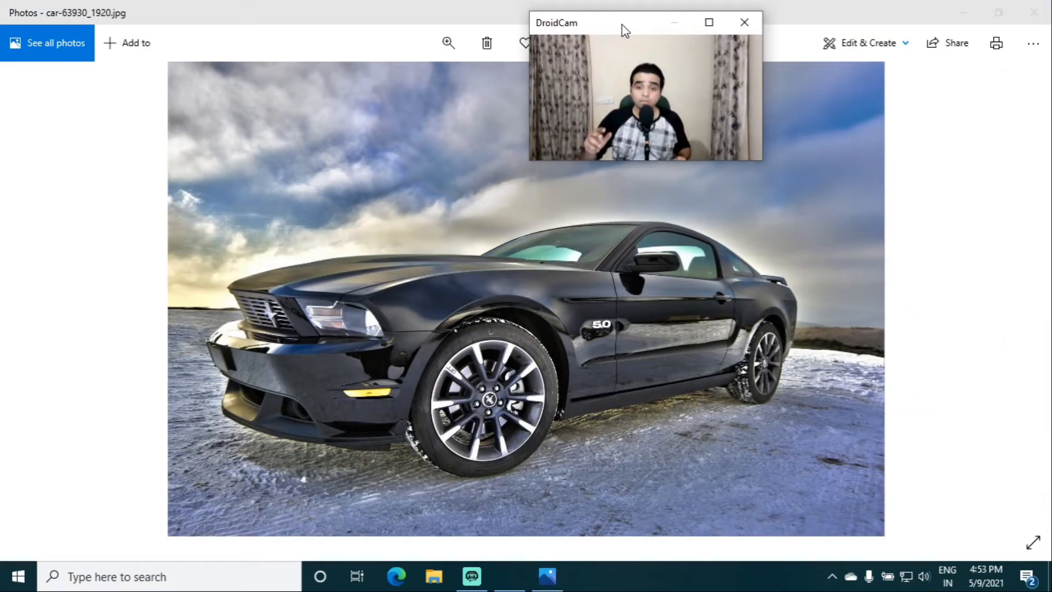
Step: Open the car photo for adding animated text and enter "Speed Thrills" as the text
left_click(883, 48)
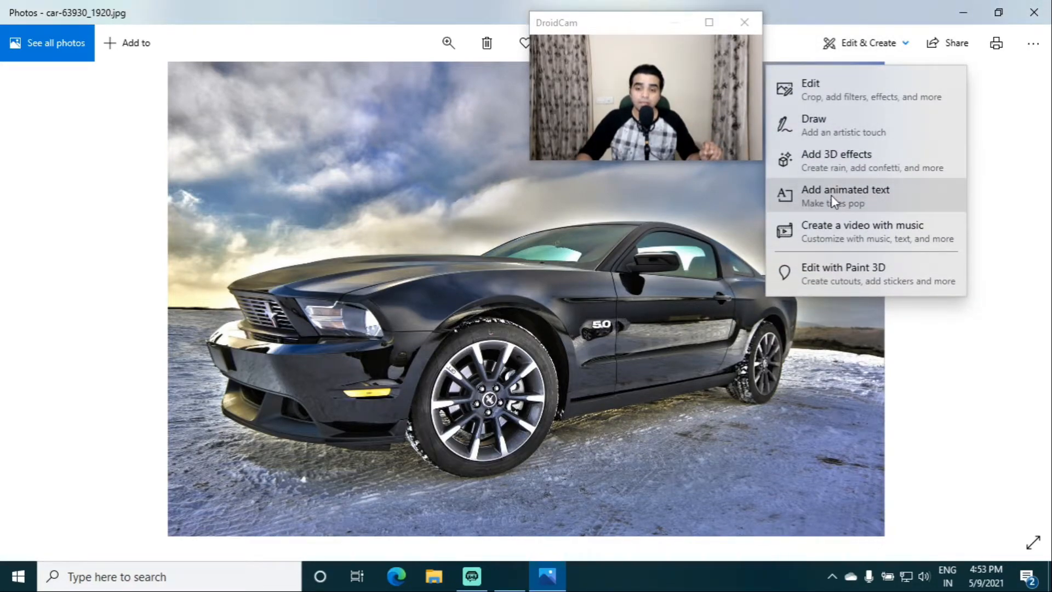
left_click(832, 197)
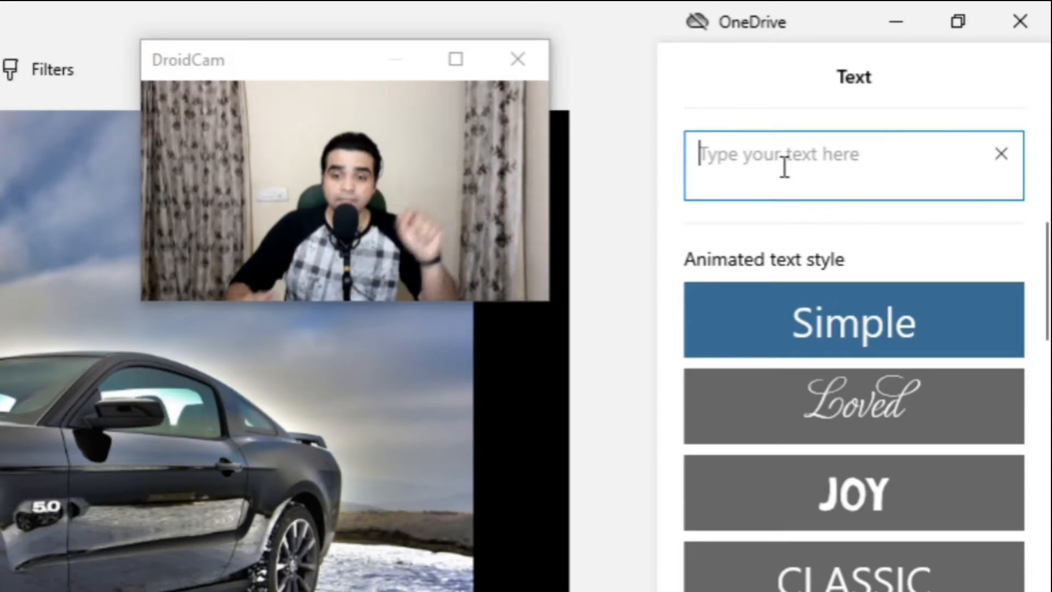
type("S")
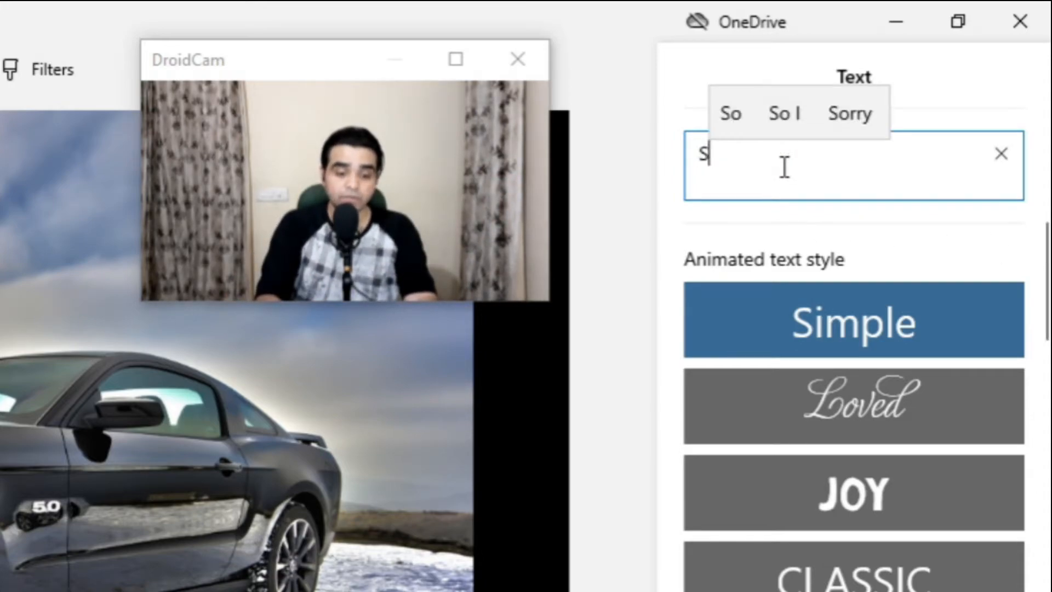
type("peed Th")
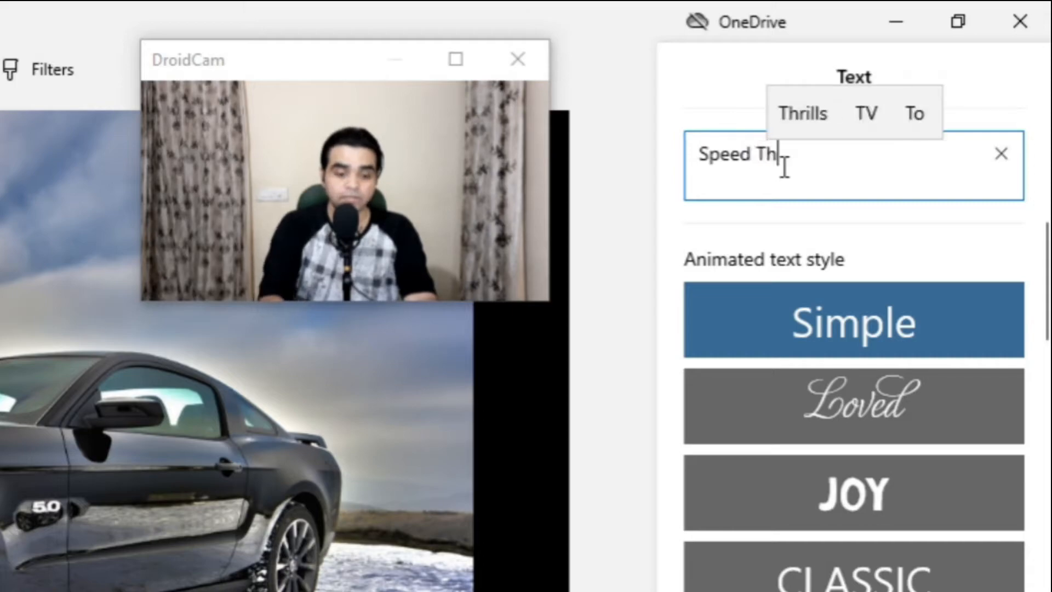
type("rills")
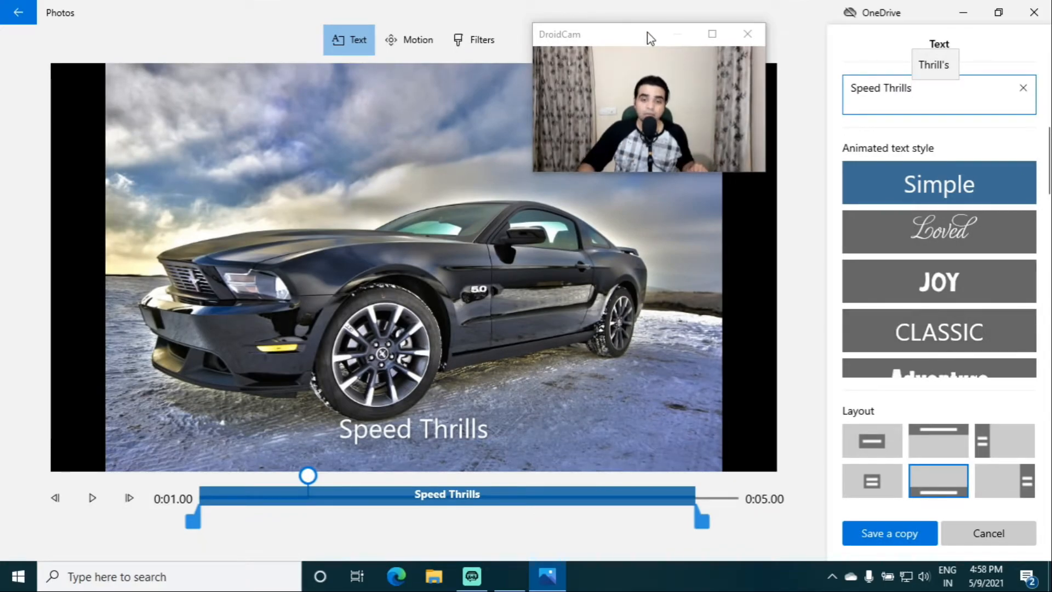
Step: Apply the Loved animated text style to the "Speed Thrills" title
left_click_drag(647, 34, 637, 332)
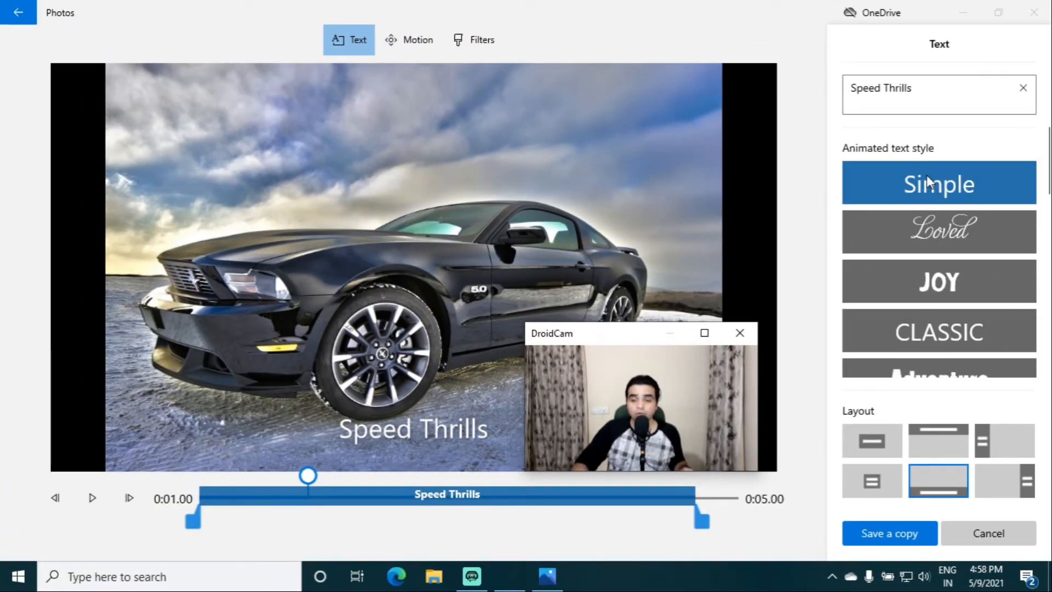
left_click(949, 226)
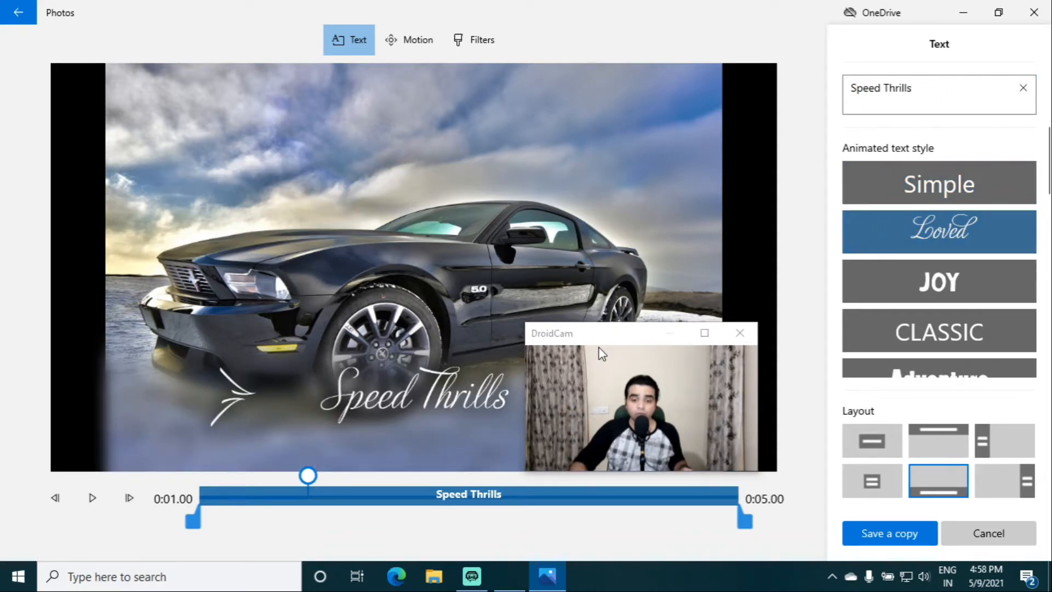
left_click_drag(606, 336, 892, 403)
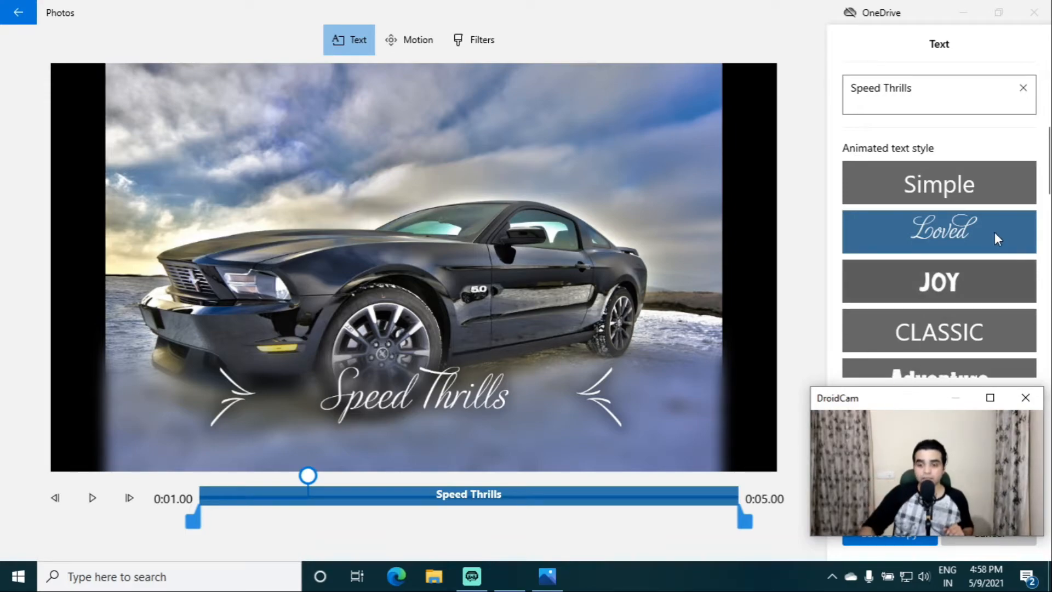
Step: Switch the "Speed Thrills" title to the Joy style and play its animation
left_click(935, 282)
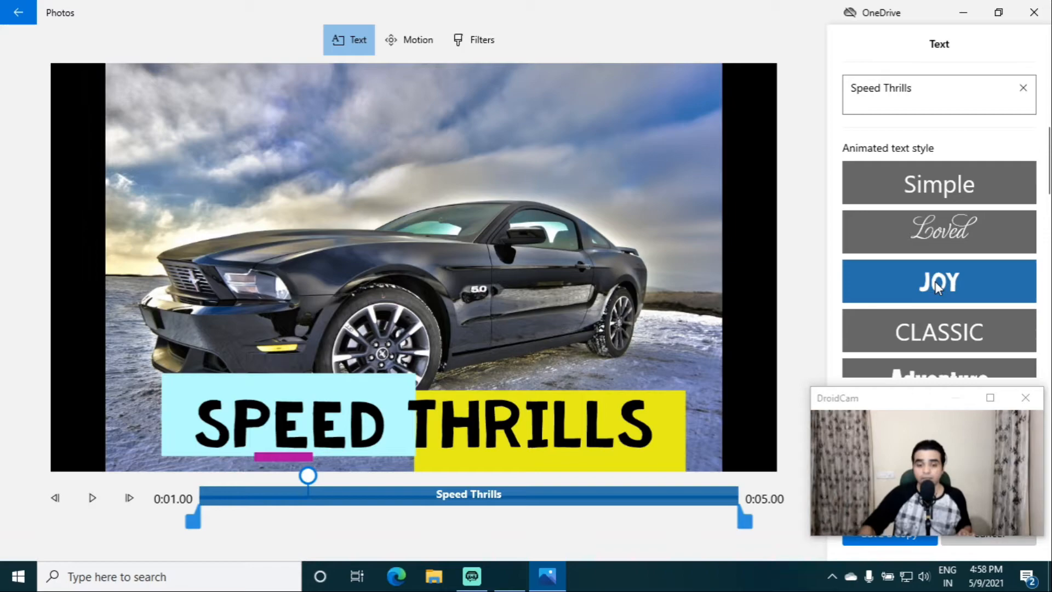
left_click(93, 497)
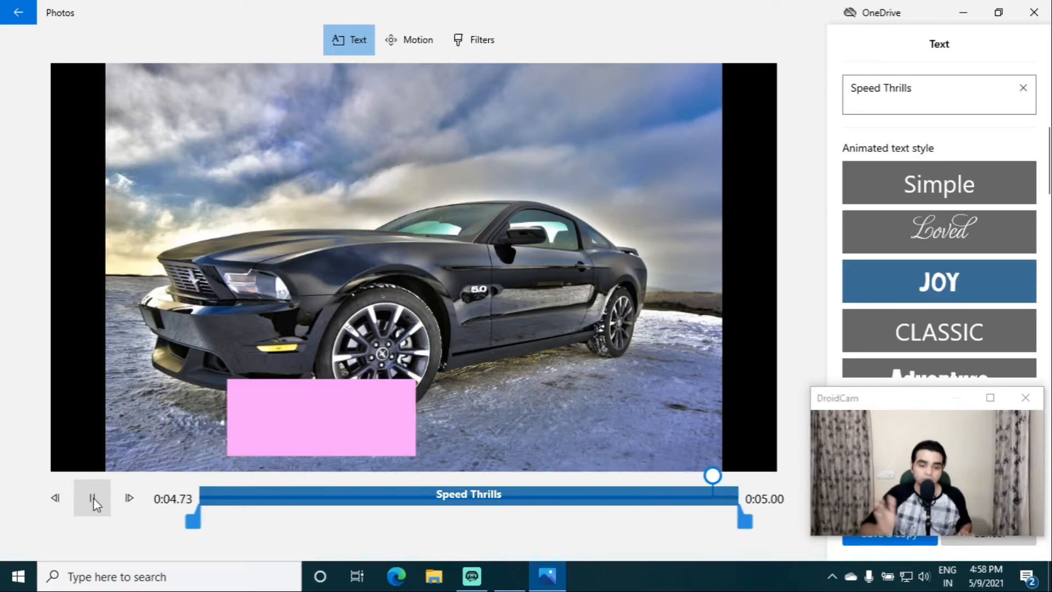
left_click(93, 499)
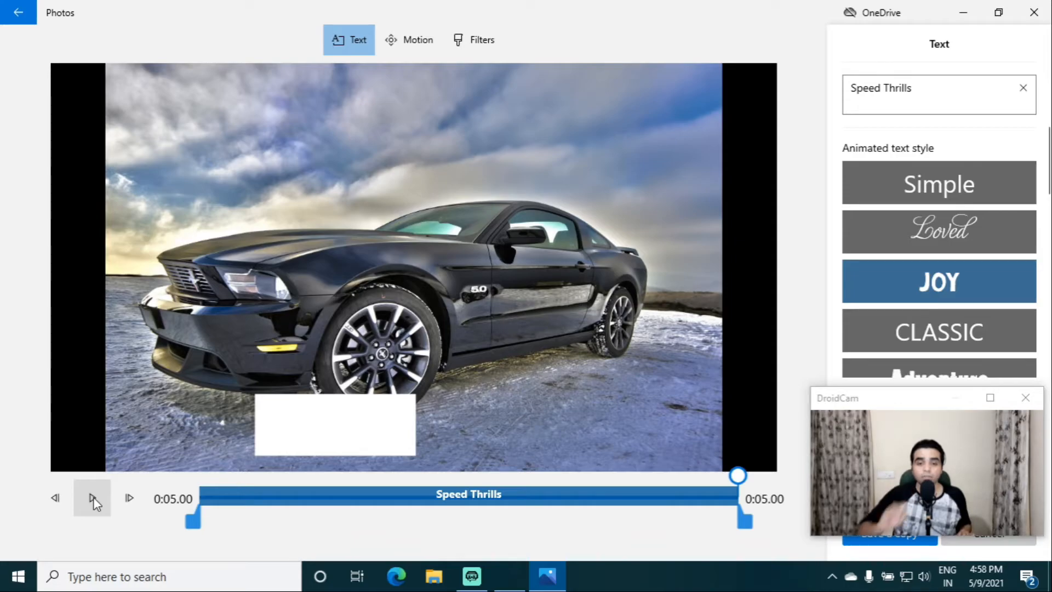
Step: Apply the Zoom in center motion to the car photo and play the clip to preview it
left_click_drag(915, 409, 642, 11)
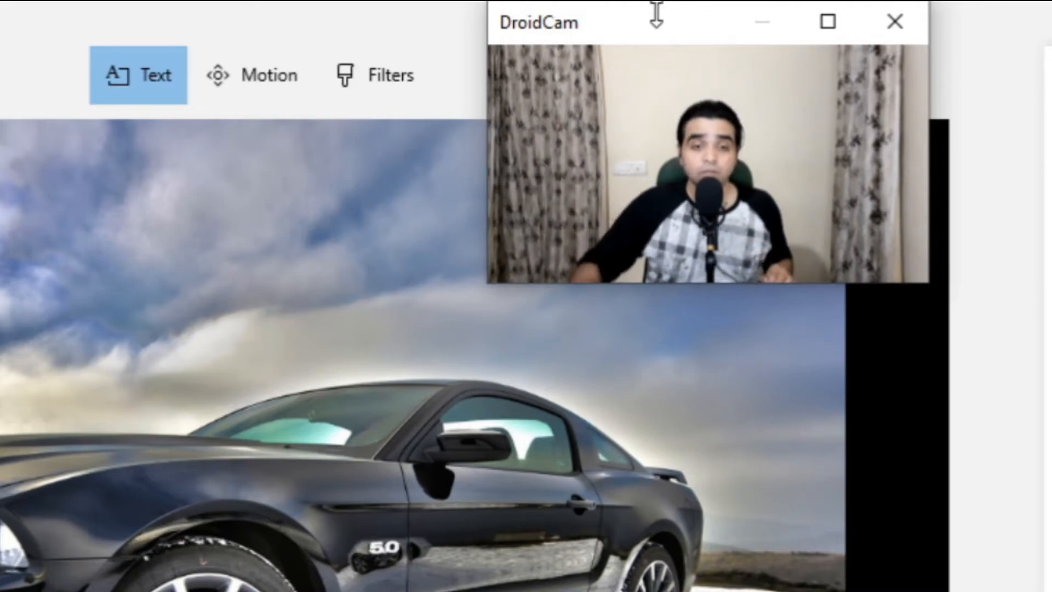
left_click(275, 74)
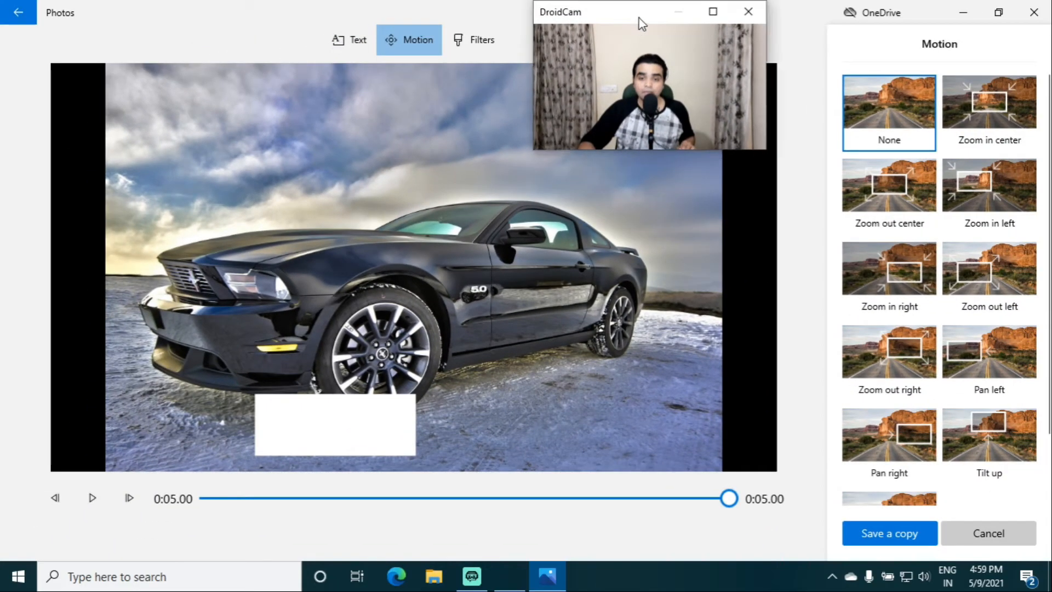
left_click_drag(702, 36, 787, 170)
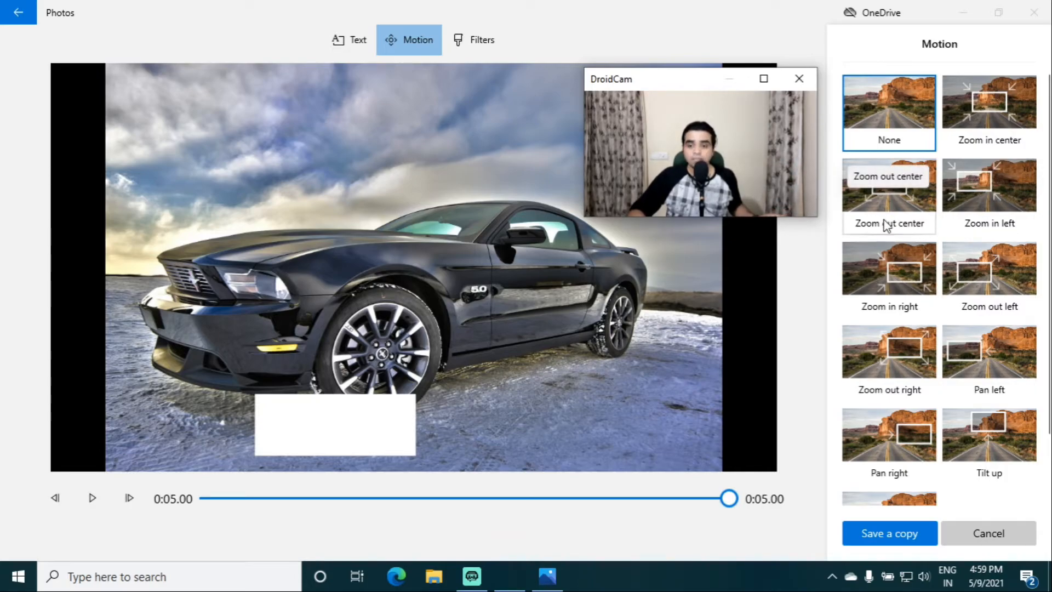
left_click(989, 107)
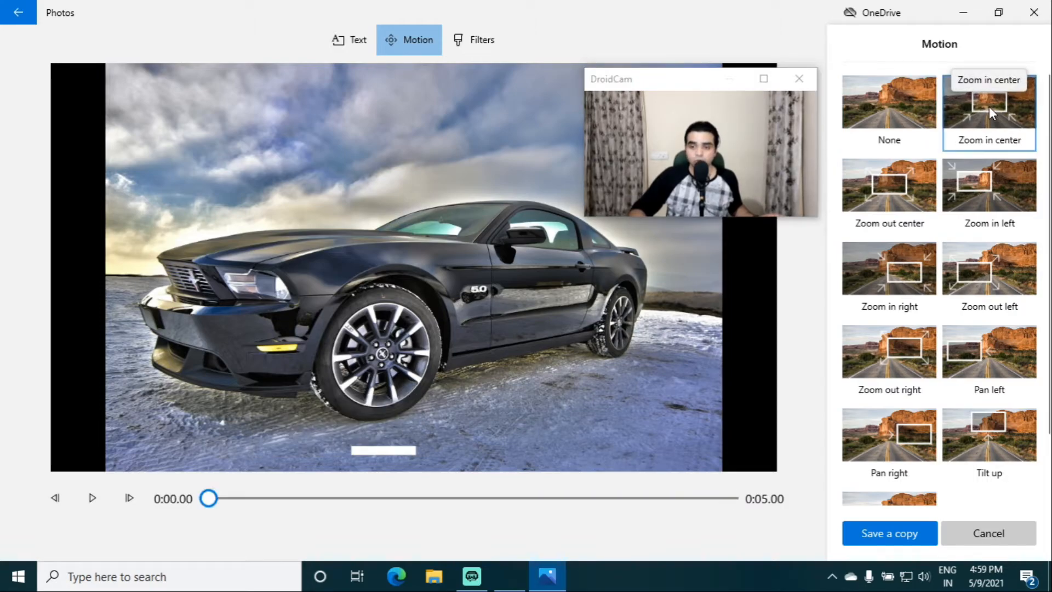
left_click(758, 100)
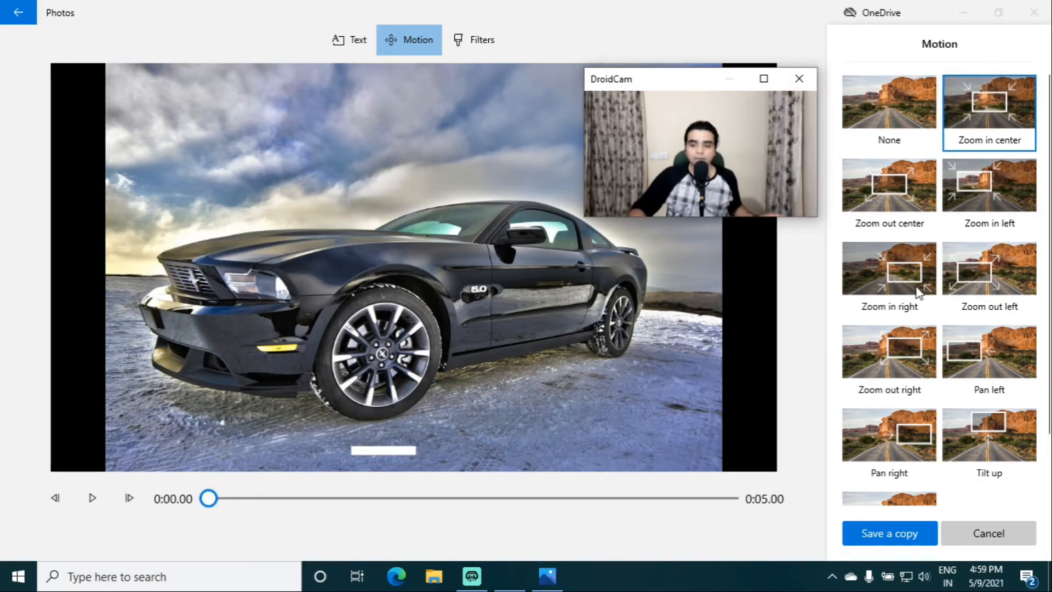
left_click_drag(673, 80, 912, 406)
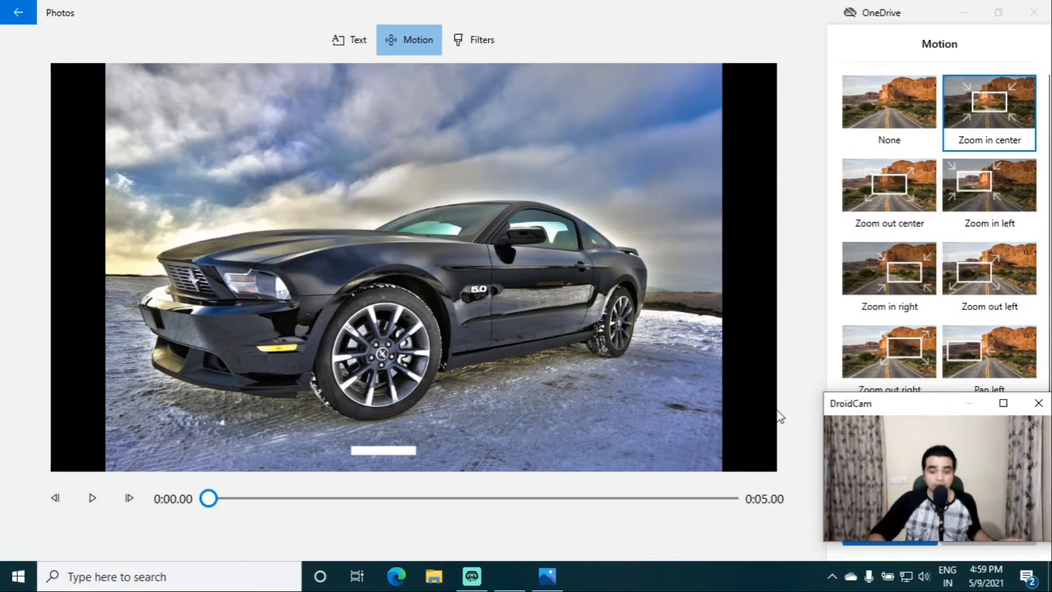
left_click(91, 501)
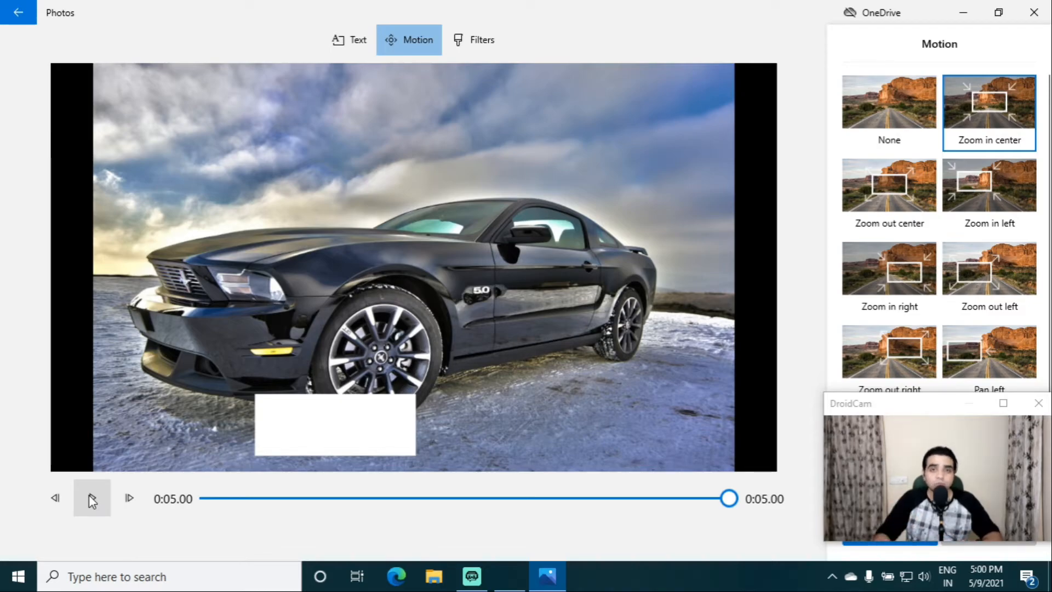
Step: Exit the animated text editor, discarding the title and motion changes
left_click(19, 20)
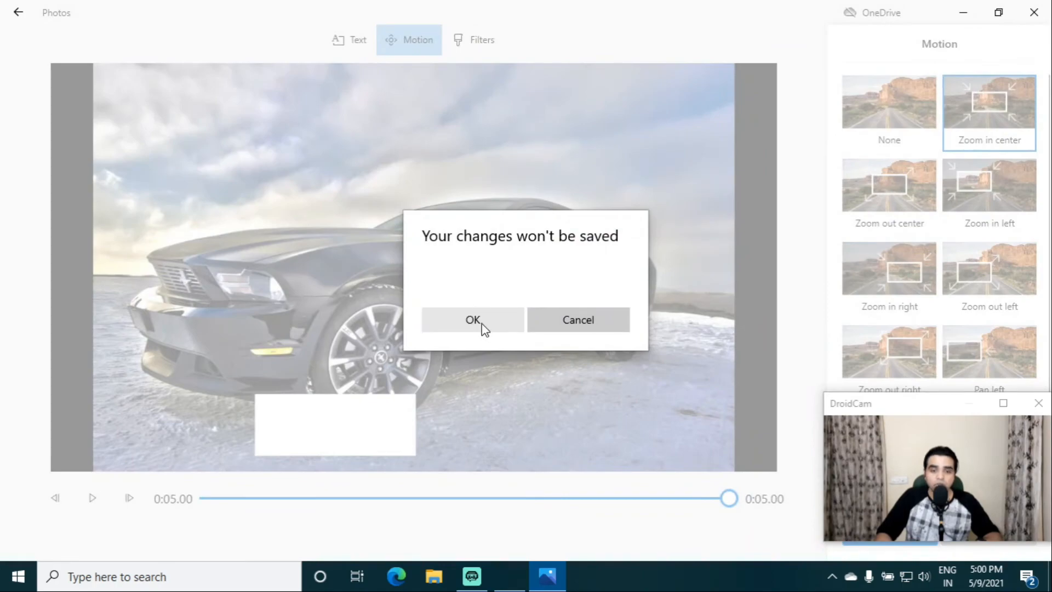
left_click(474, 318)
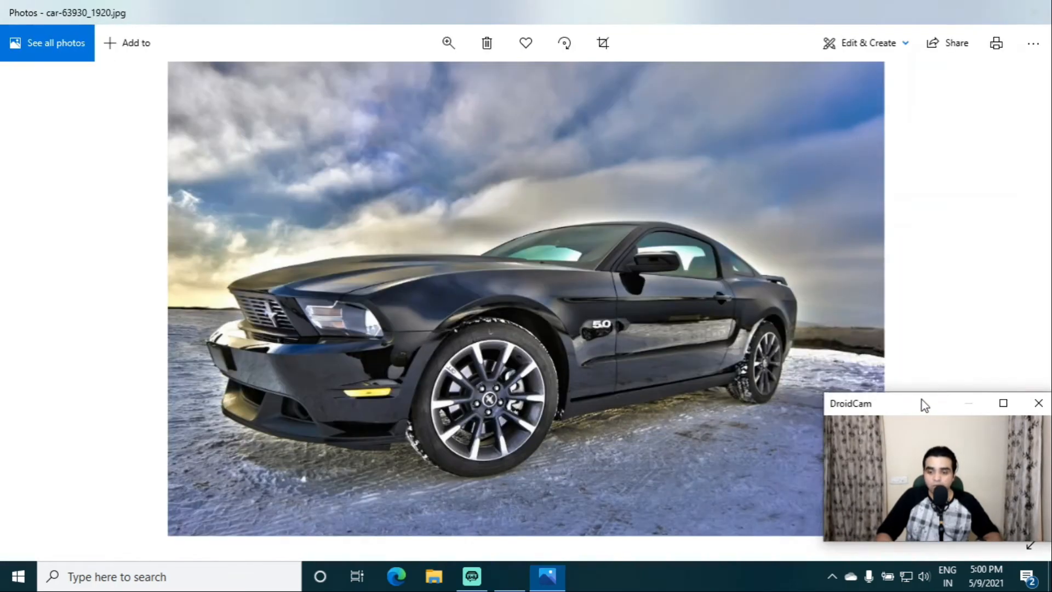
left_click_drag(923, 404, 663, 28)
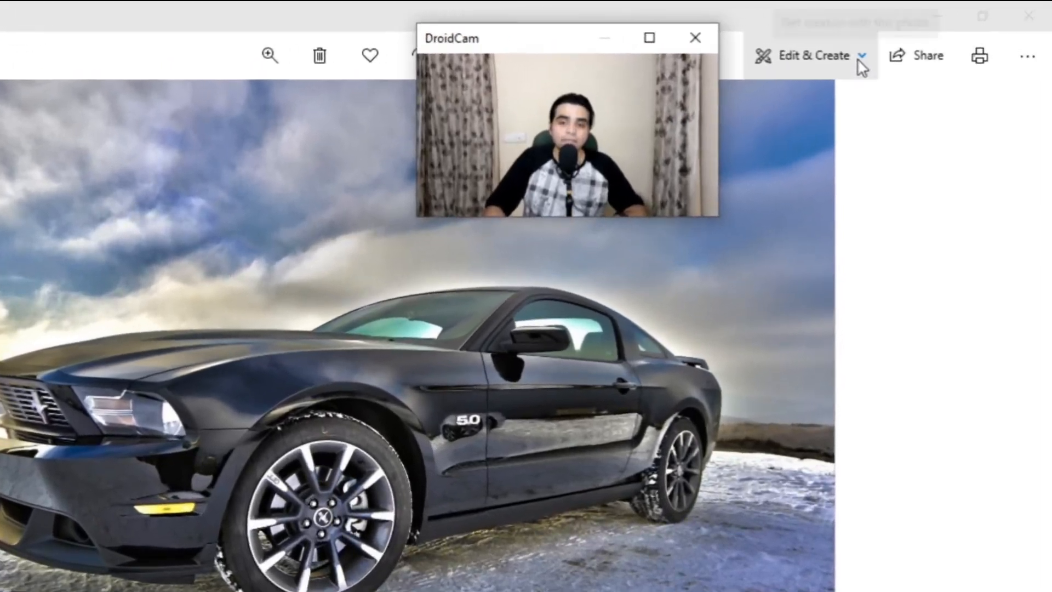
Step: Create a video with music from the car photo and name it car1
left_click(905, 44)
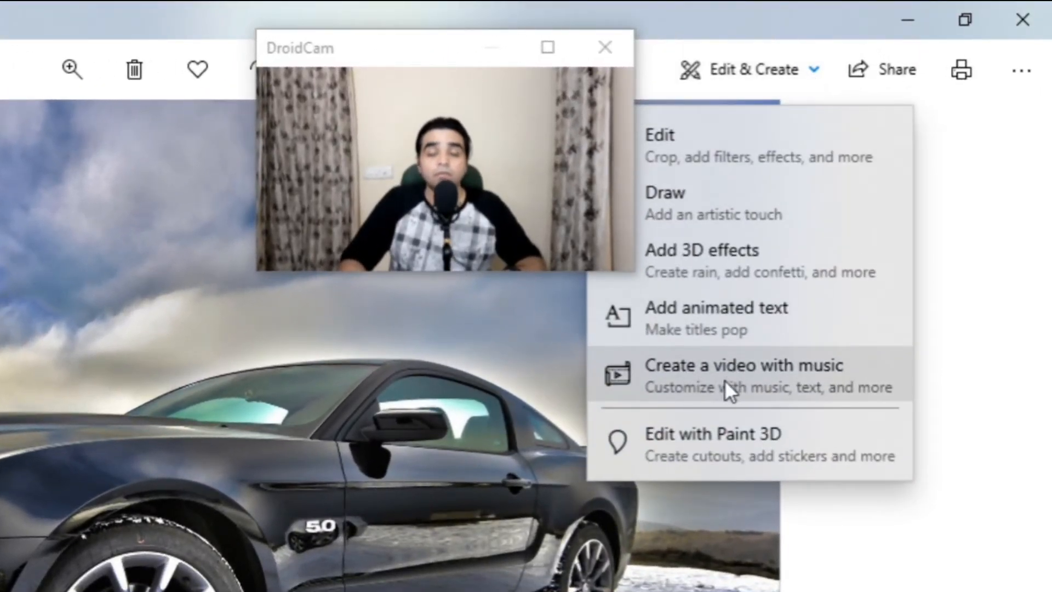
left_click(725, 380)
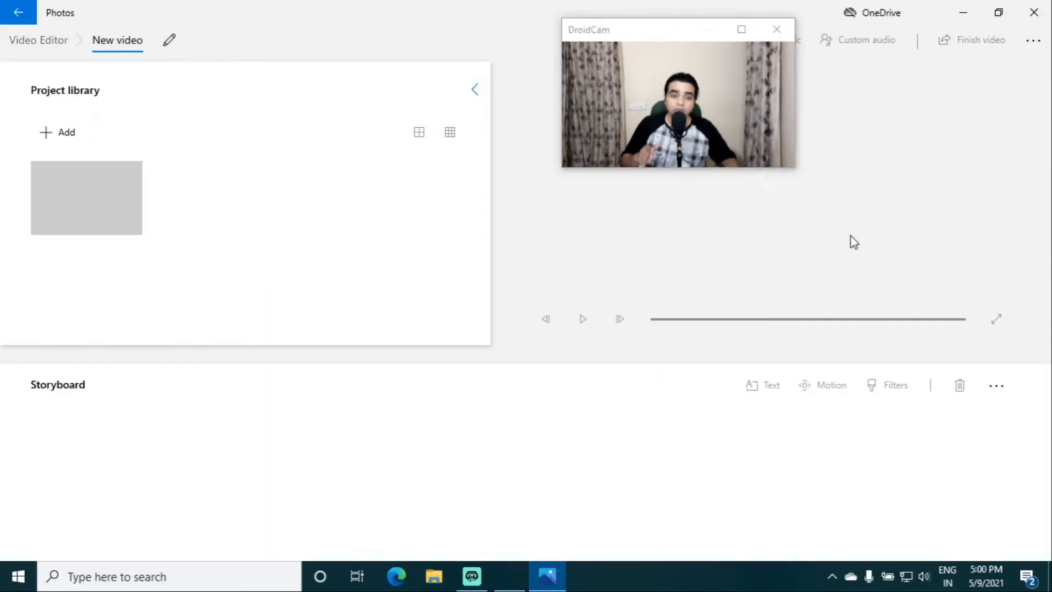
type("c")
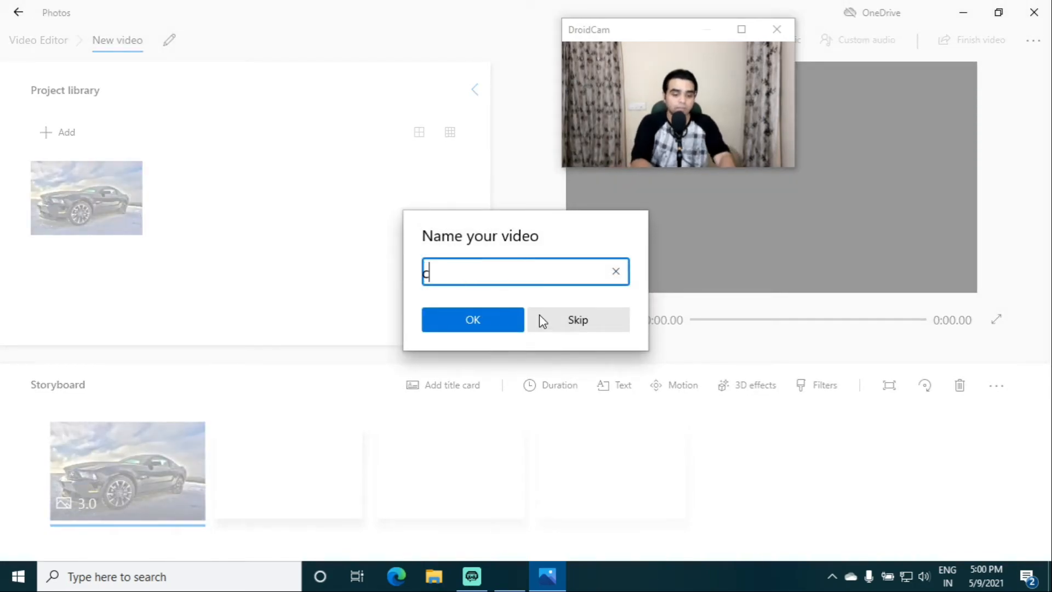
type("ar1")
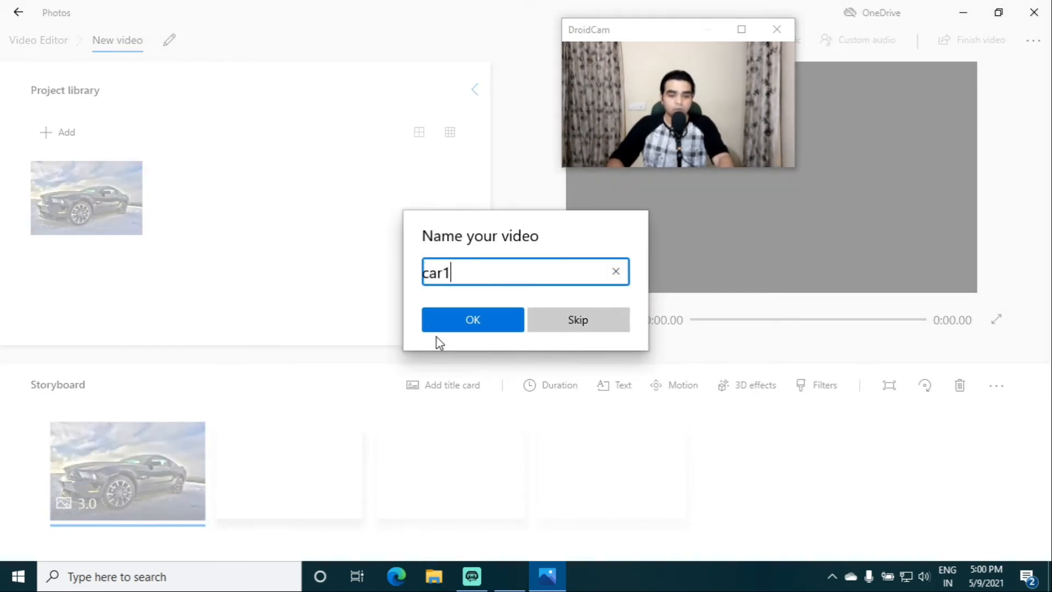
left_click(451, 320)
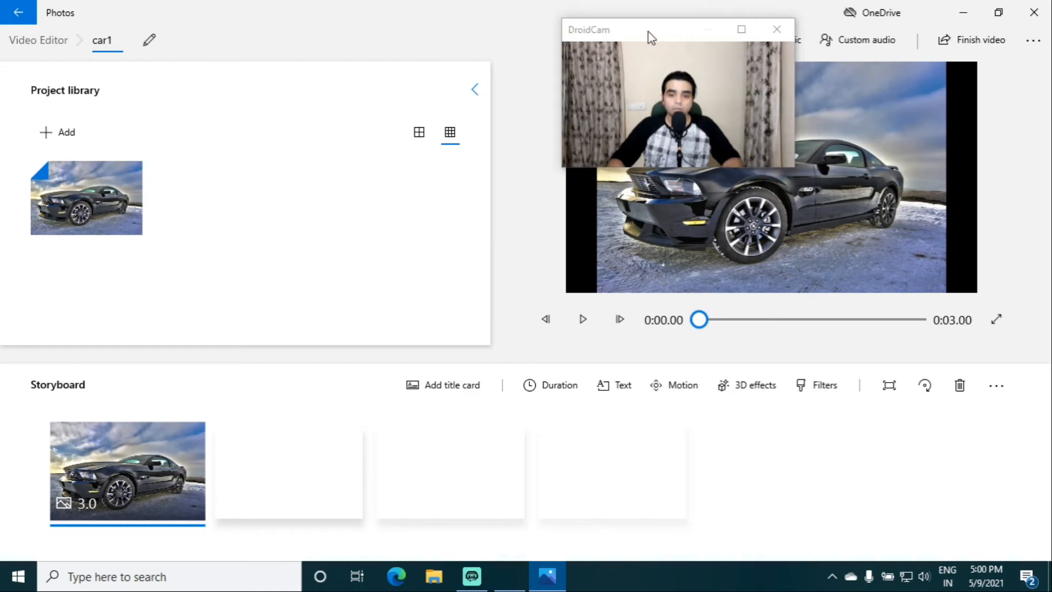
left_click_drag(649, 34, 311, 238)
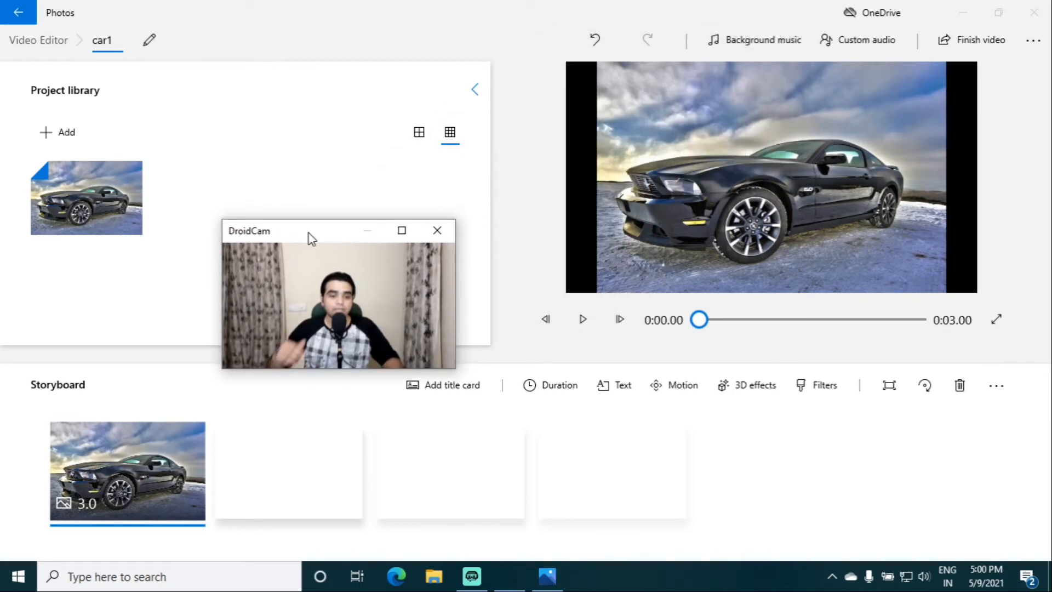
Step: Import the chicago-1791002_1920 picture from the PC's Desktop into the project library and place it after the car photo in the storyboard
left_click(123, 473)
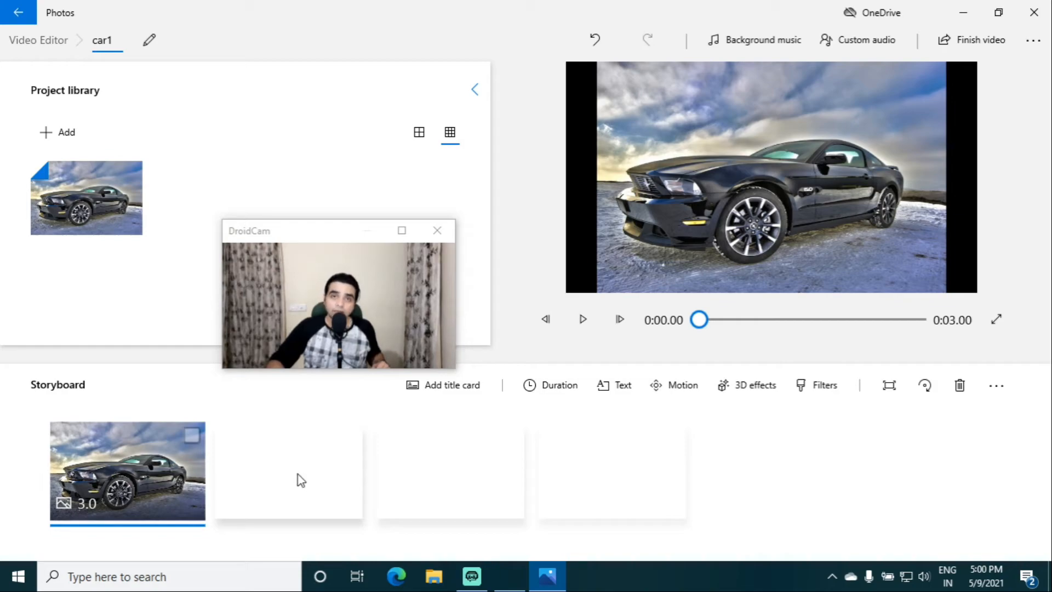
left_click(57, 137)
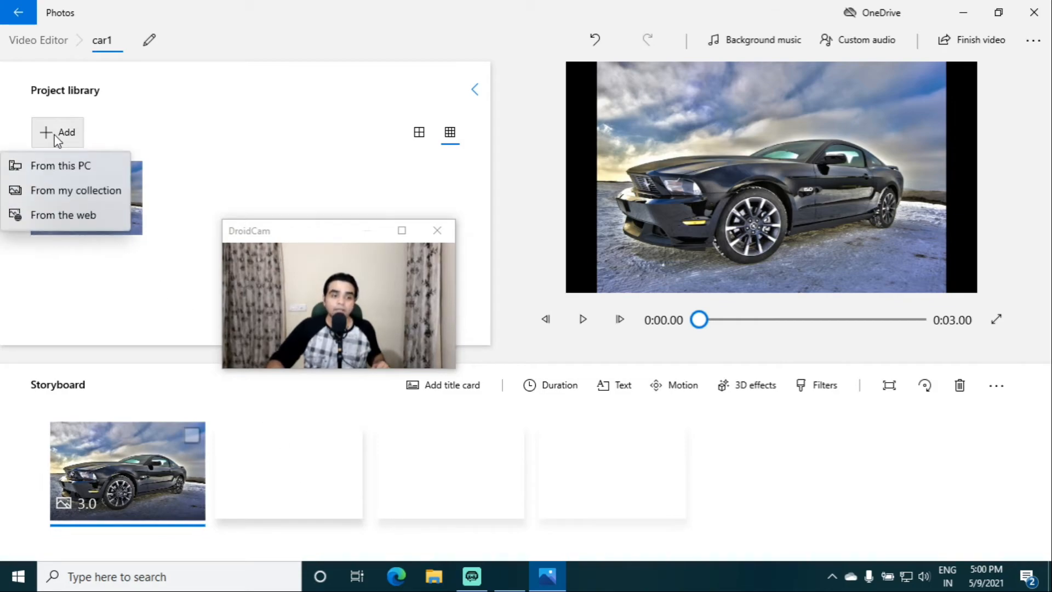
left_click(64, 168)
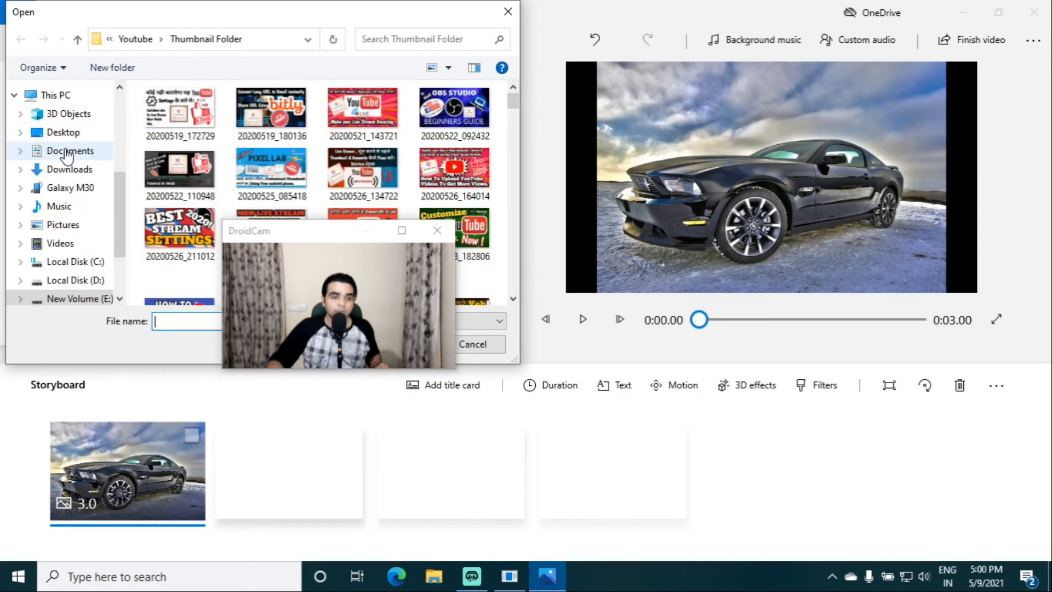
left_click(63, 132)
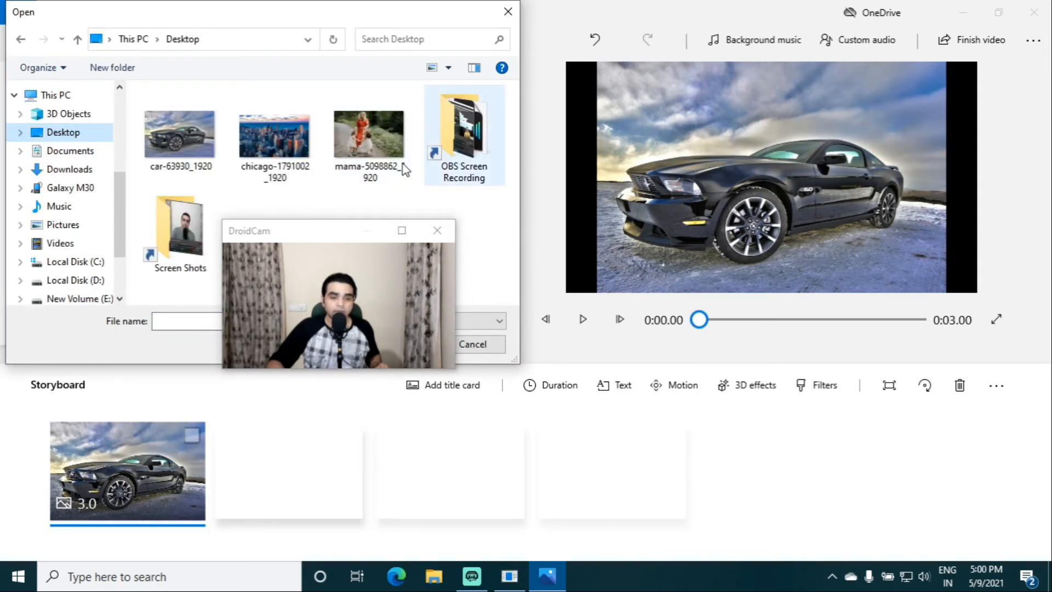
double_click(265, 119)
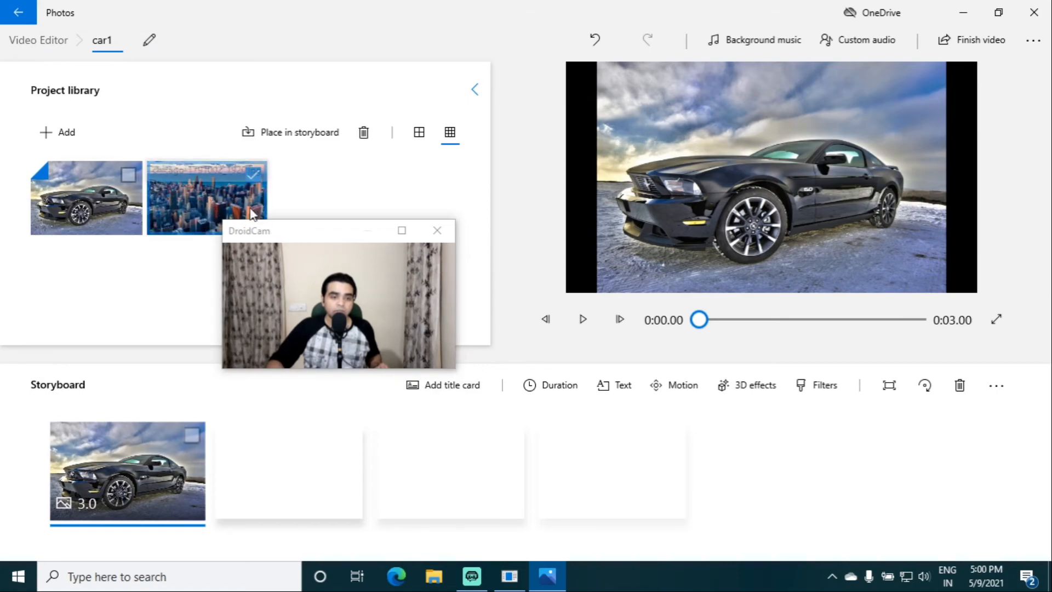
left_click_drag(273, 233, 382, 154)
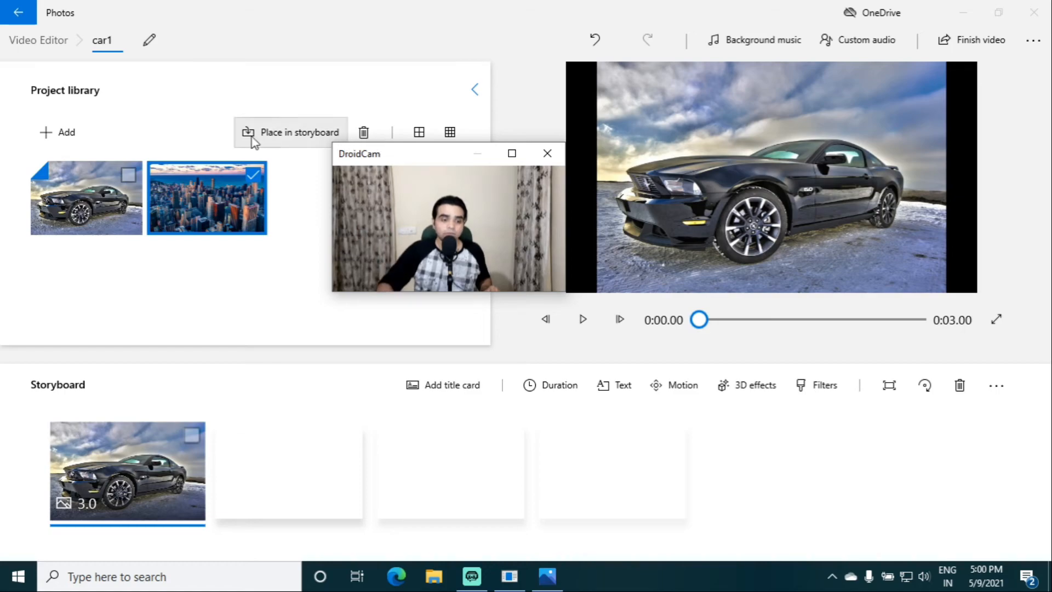
left_click_drag(226, 196, 329, 488)
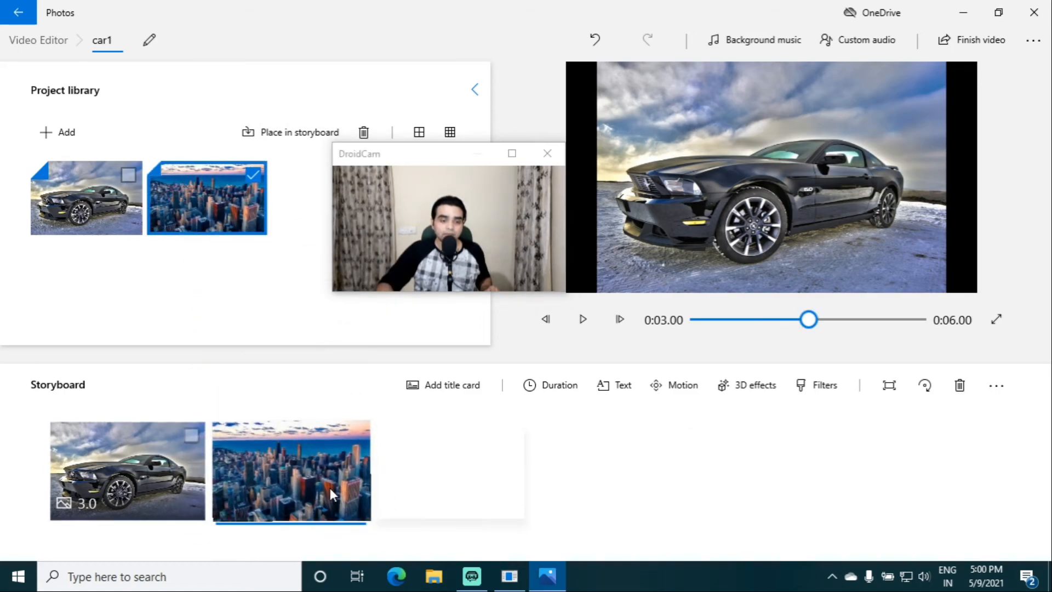
Step: View the car and city clips in the storyboard, and play the video from the car clip to preview it
left_click(125, 475)
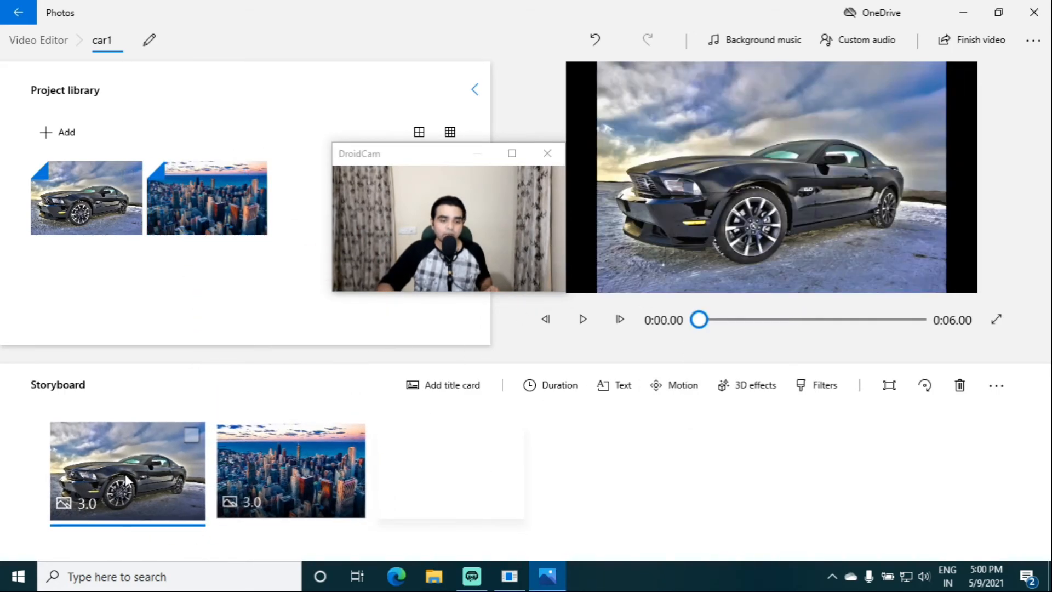
left_click(274, 463)
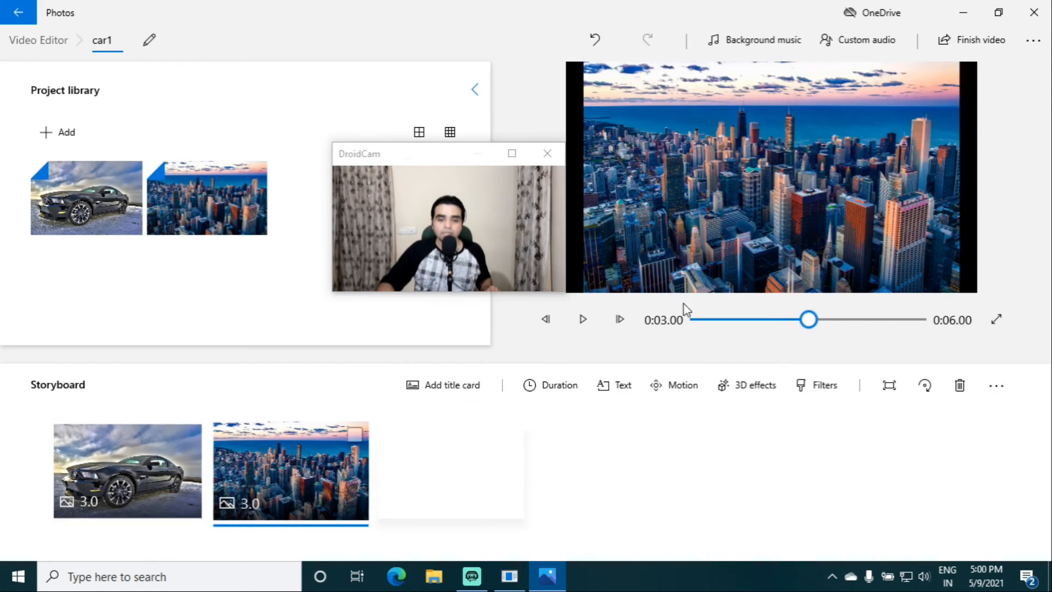
left_click(144, 475)
left_click(583, 319)
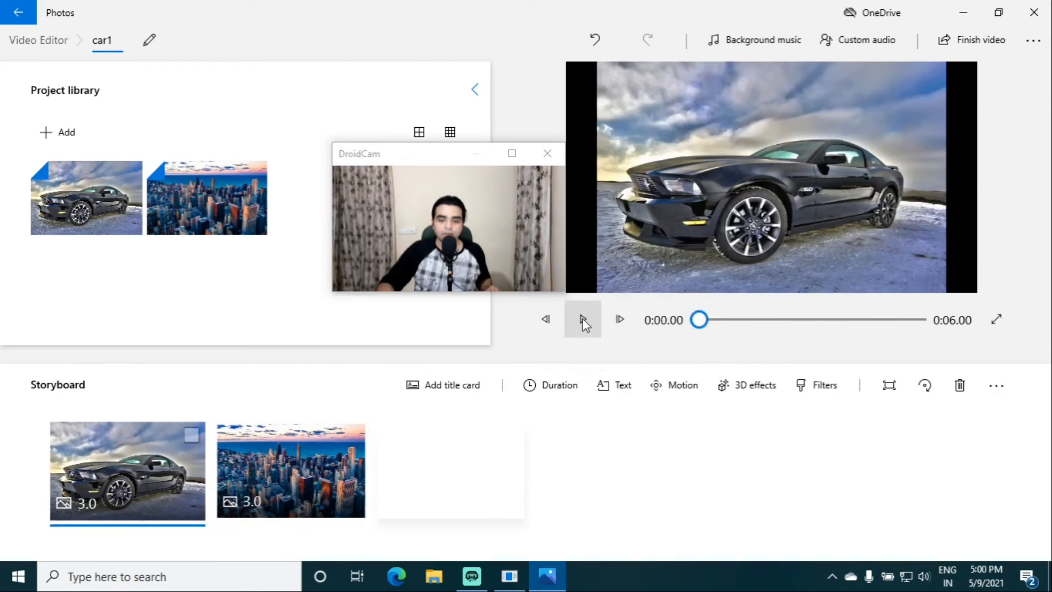